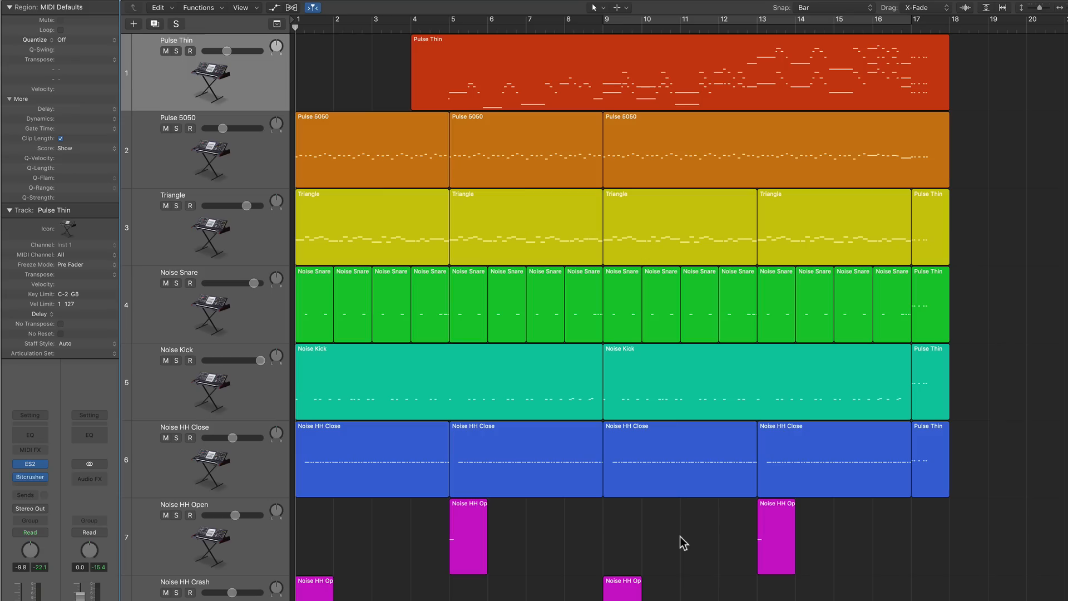
- Play back the full arrangement of pulse, triangle and noise tracks from bar 1 to the end
key(space)
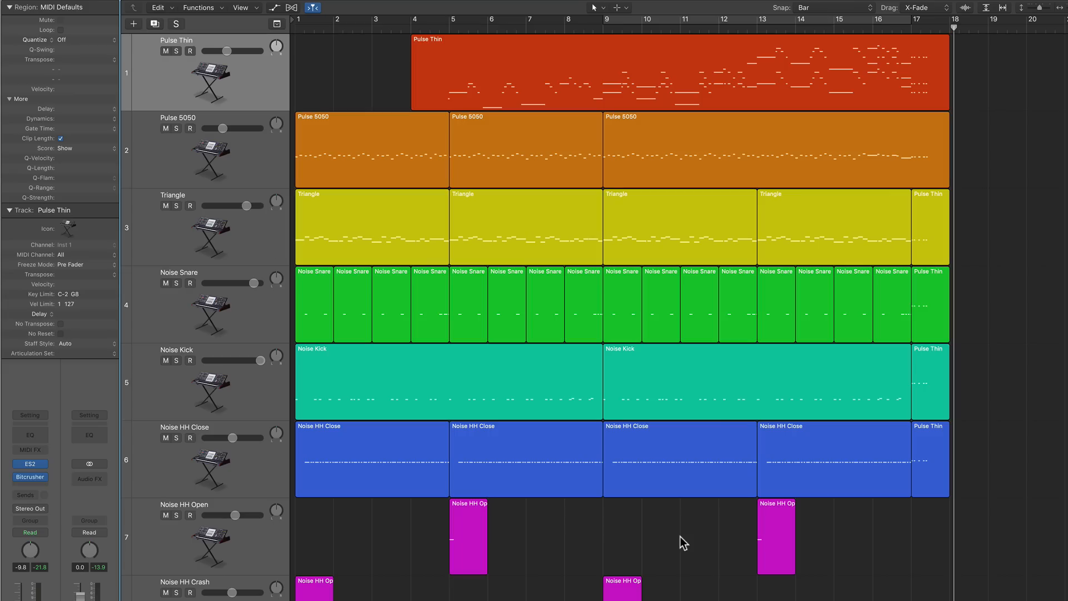
drag(386, 81, 700, 144)
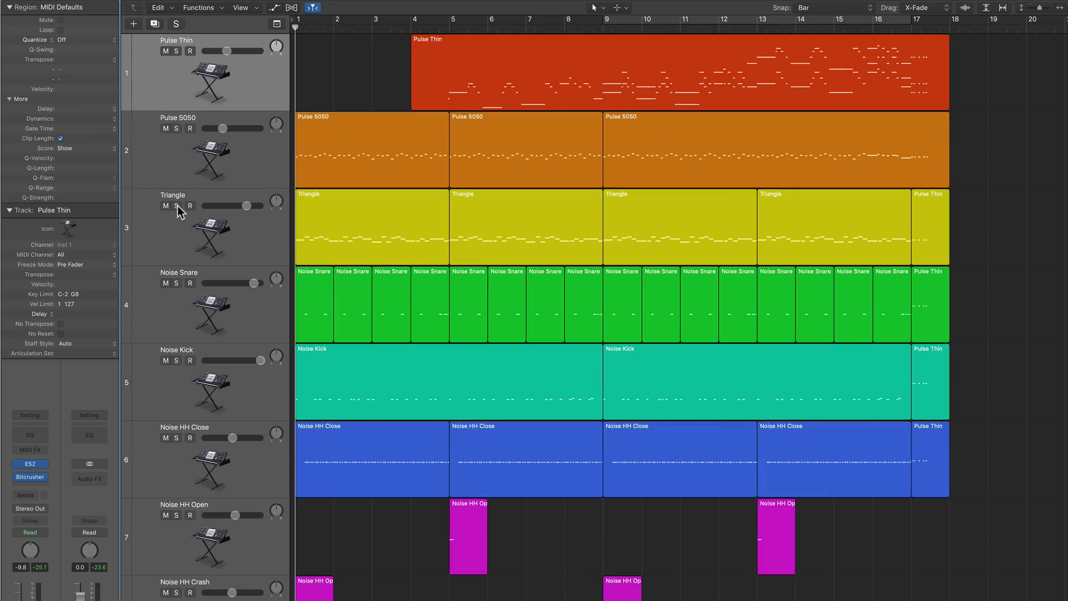
- Solo the Triangle track and listen to it from bar 1, ending with its solo off
click(176, 206)
key(space)
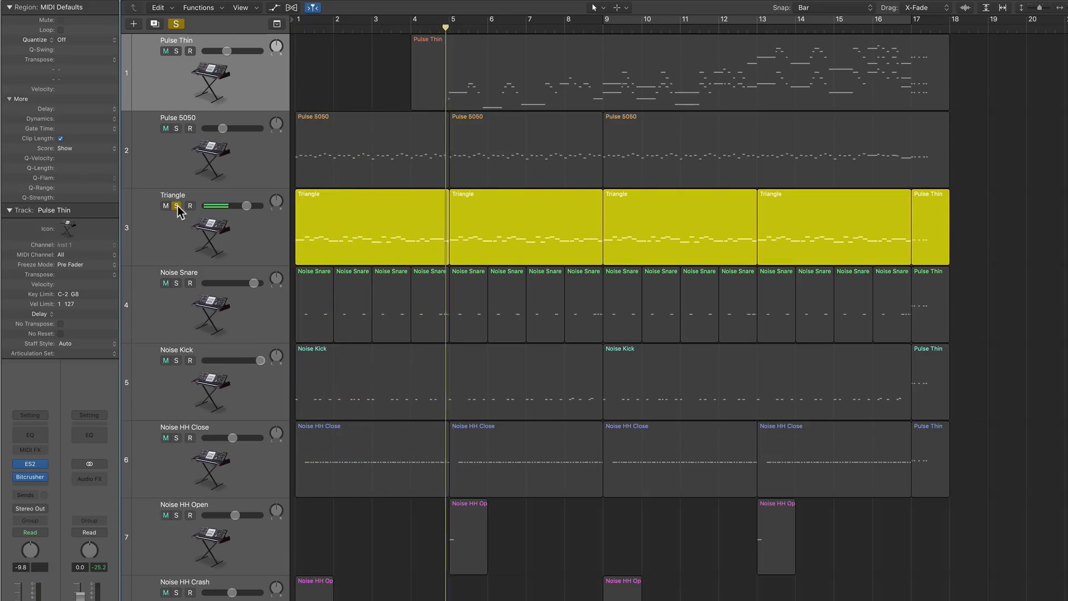
click(178, 206)
- Select the Noise Snare track and listen to the noise percussion tracks soloed together from bar 1
click(249, 331)
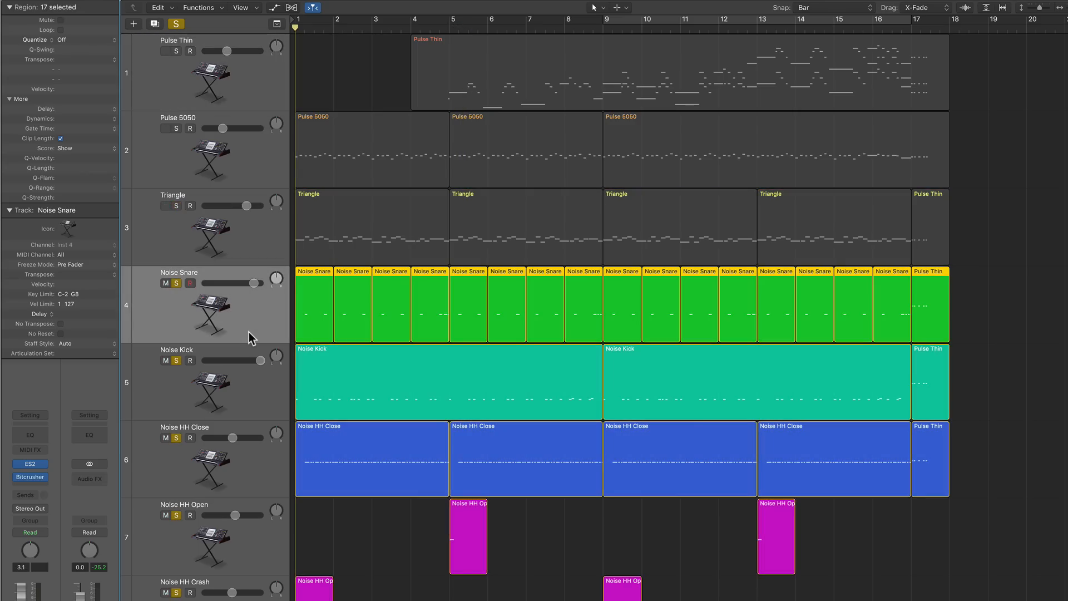
key(space)
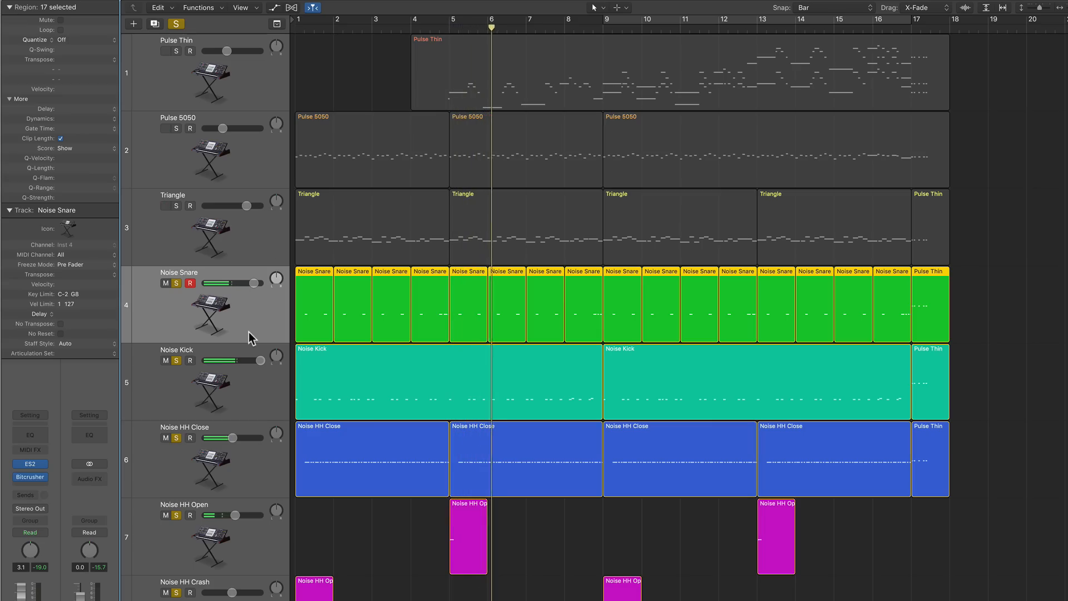
key(space)
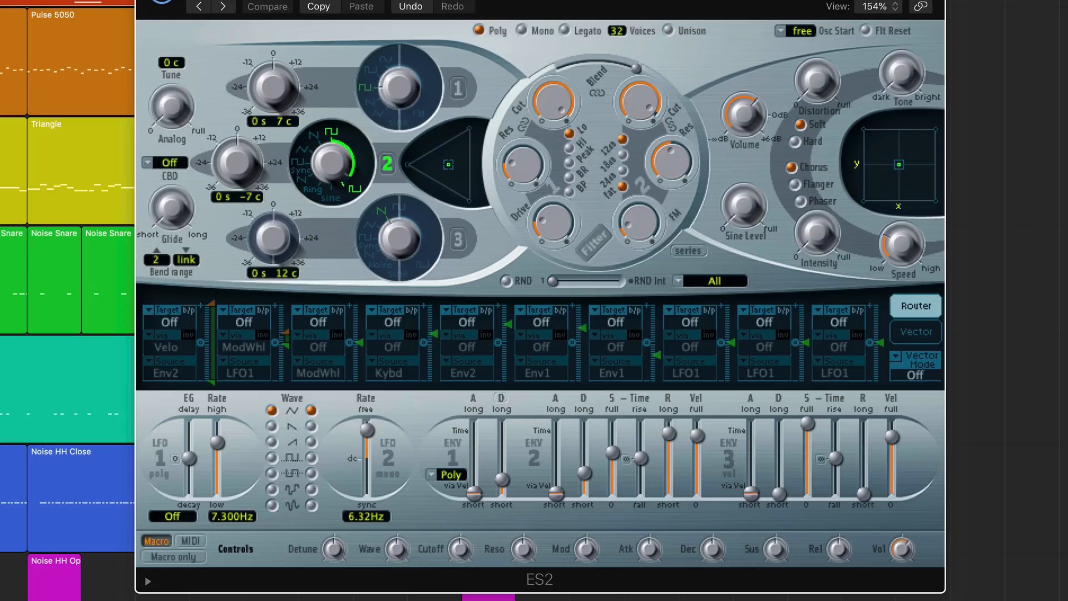
- Reduce oscillator 2 of the Pulse Thin ES2 to a plain square wave and set oscillator 3 to Noise
drag(336, 156, 342, 205)
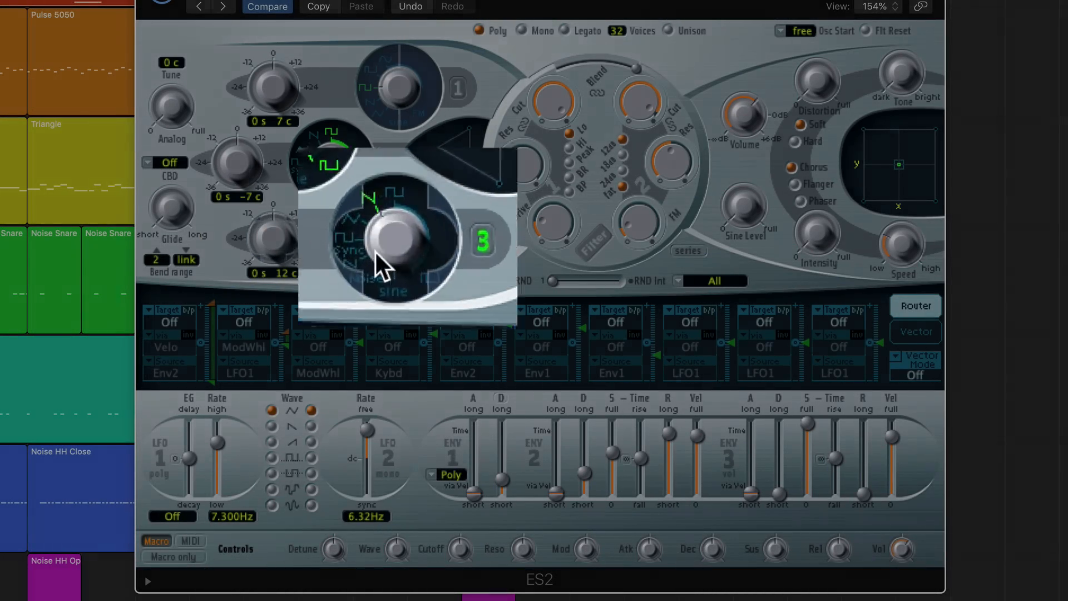
click(311, 266)
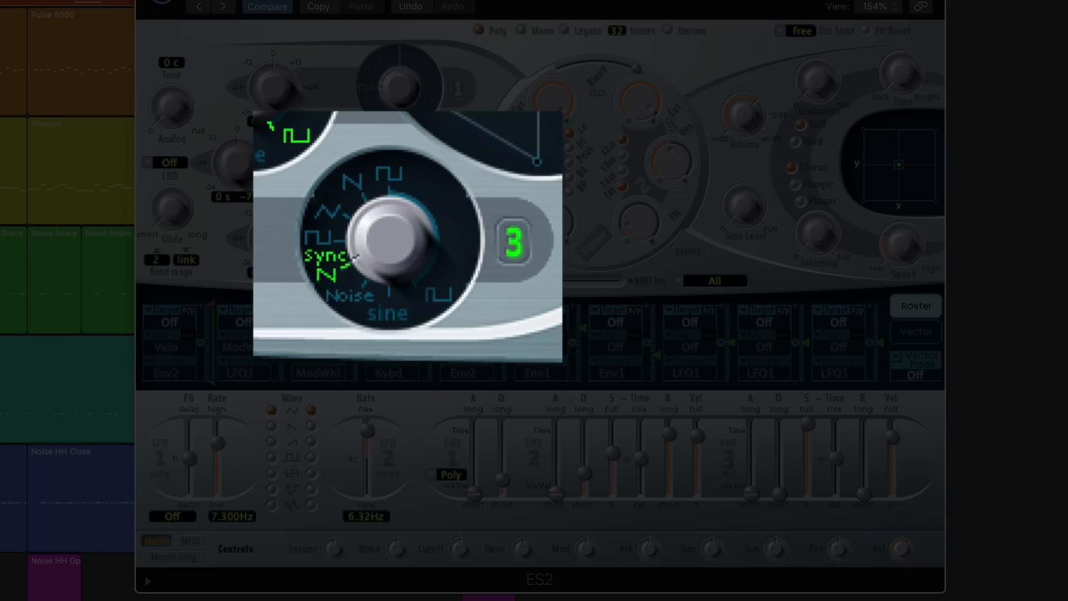
click(349, 301)
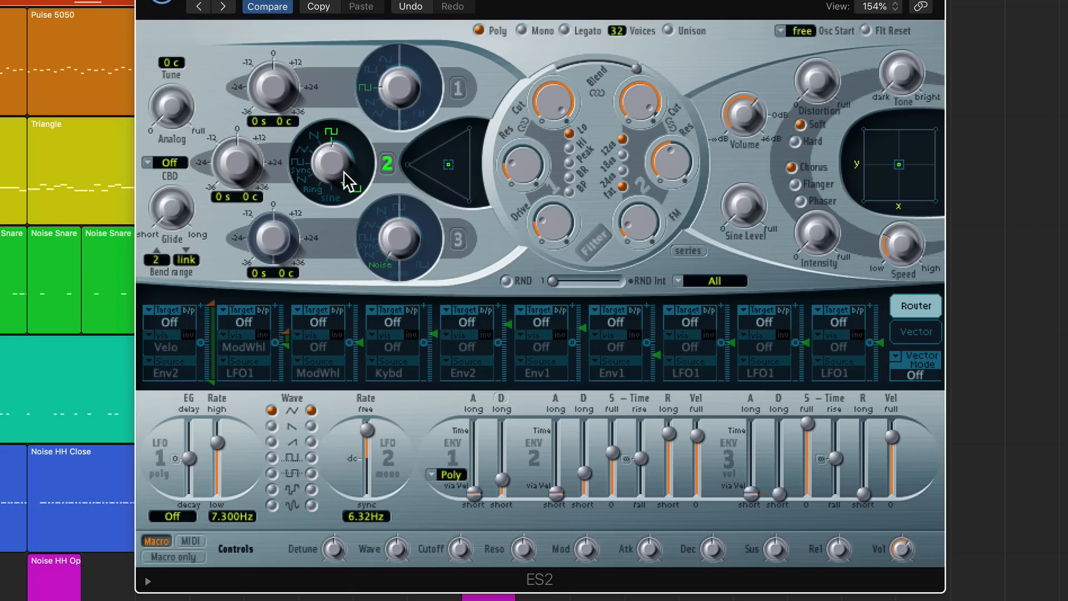
- Sweep oscillator 2's pulse width between the square and thin pulse shapes to set the Pulse Thin sound
mouse_move(344, 172)
mouse_down()
mouse_move(334, 159)
mouse_move(331, 205)
mouse_move(350, 111)
mouse_up()
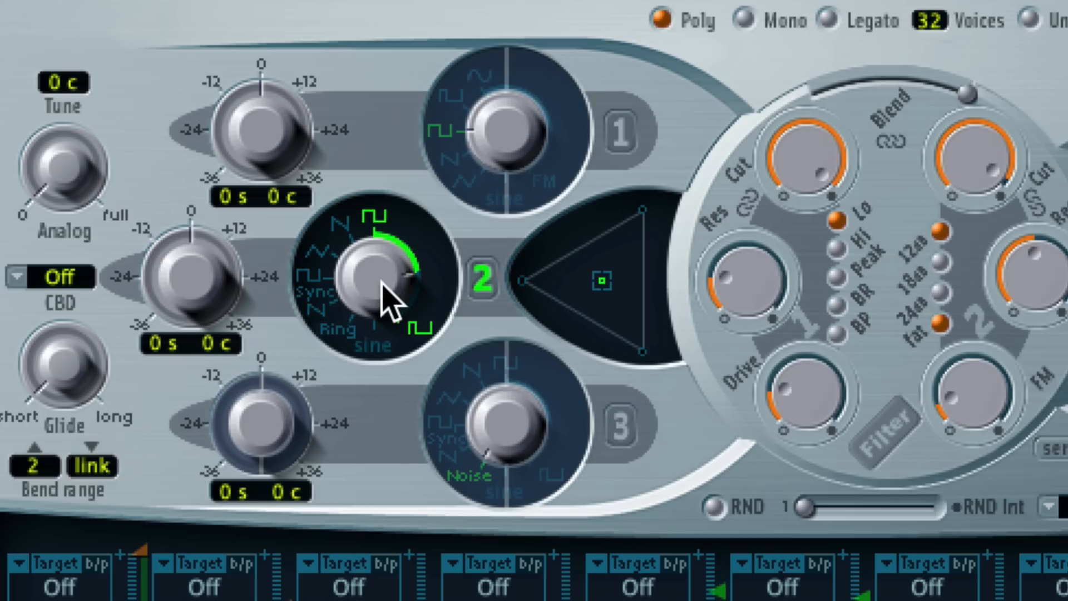
mouse_move(381, 281)
mouse_down()
mouse_move(369, 341)
mouse_move(386, 228)
mouse_move(381, 392)
mouse_up()
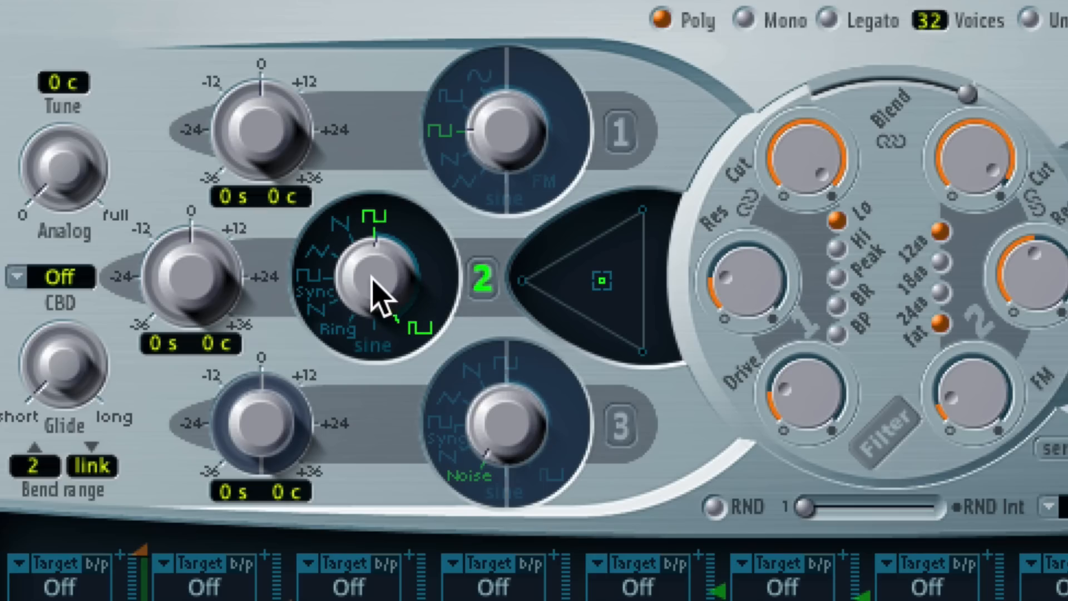
drag(374, 279, 370, 202)
drag(375, 285, 380, 238)
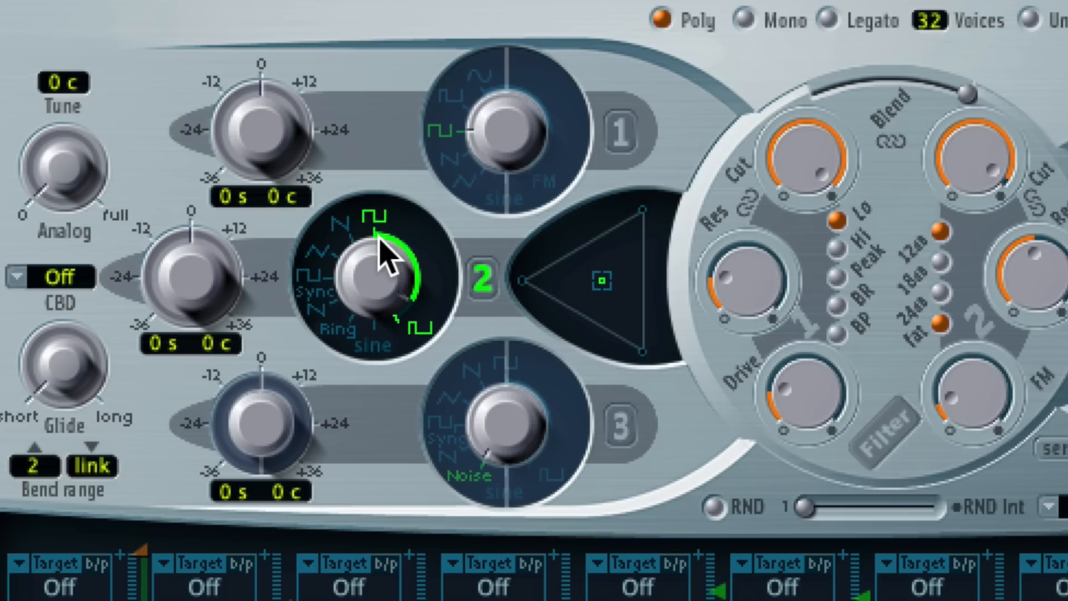
drag(379, 237, 373, 283)
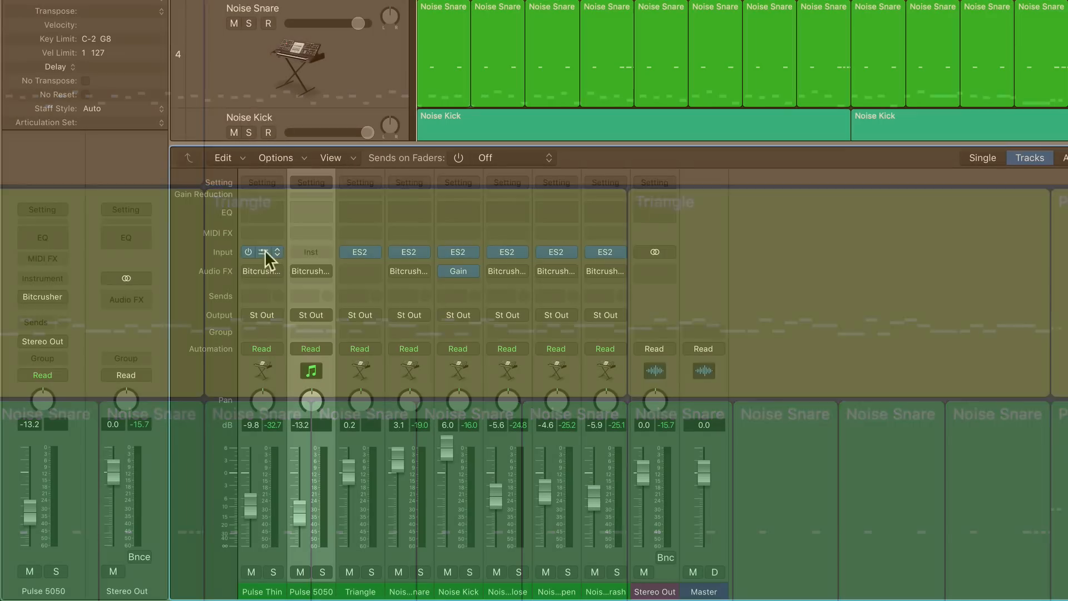
- Copy the Pulse Thin track's ES2 to Pulse 5050 and lower the copy's oscillator 2 pulse width toward square
drag(264, 249, 315, 250)
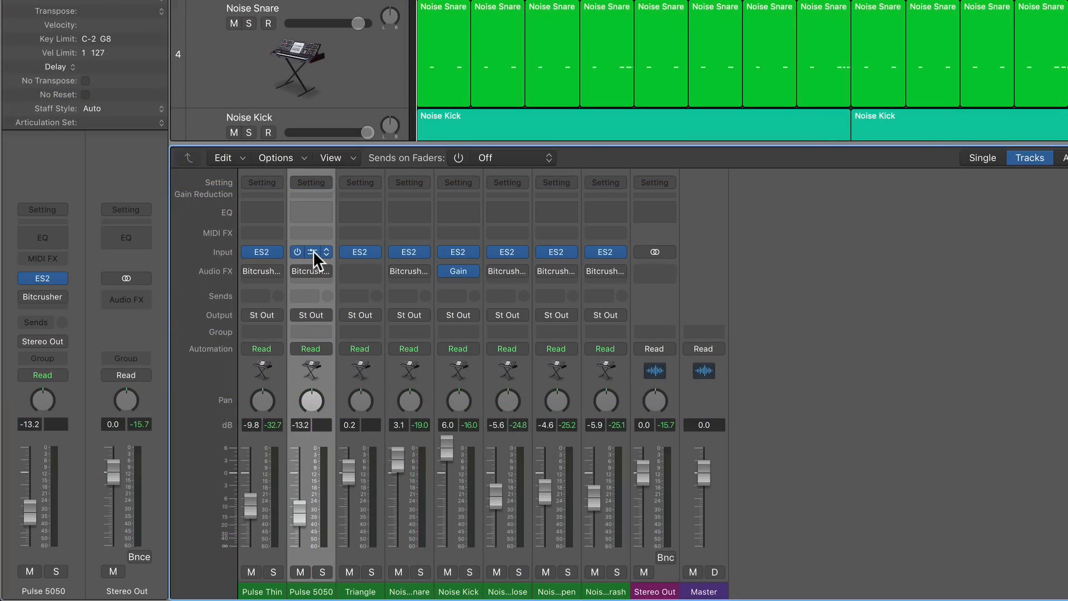
click(313, 251)
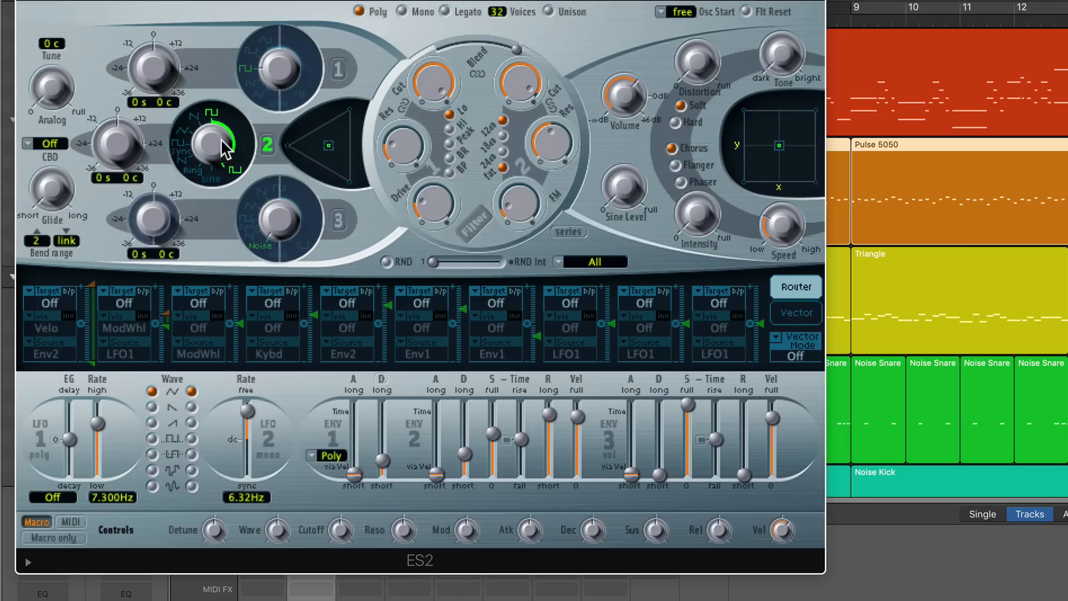
drag(226, 149, 225, 203)
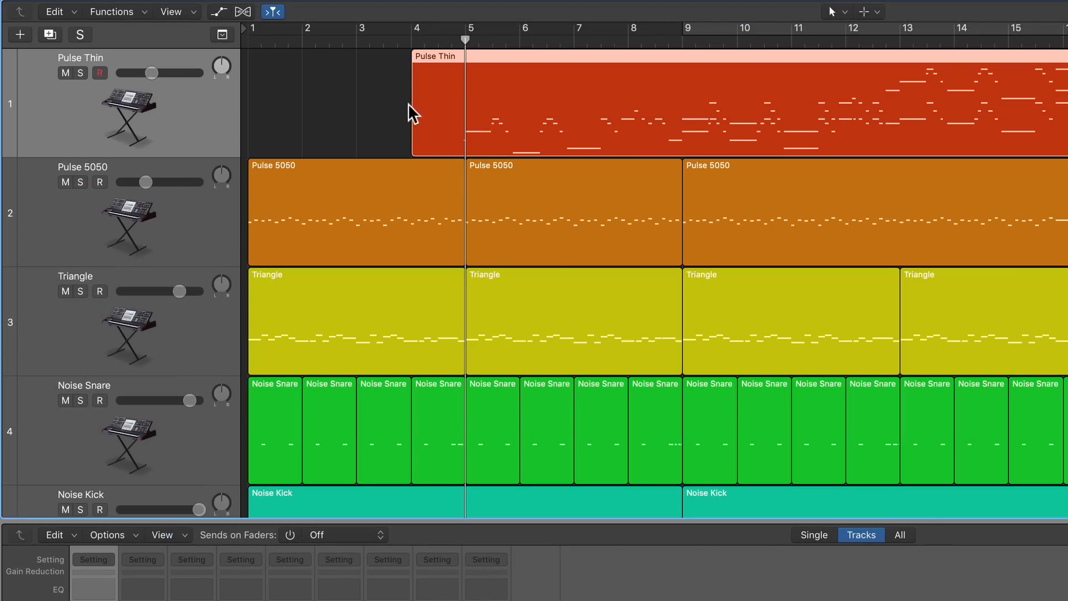
- Solo the Pulse Thin and Pulse 5050 tracks and play them together from bar 4
click(409, 41)
click(80, 73)
click(76, 182)
key(space)
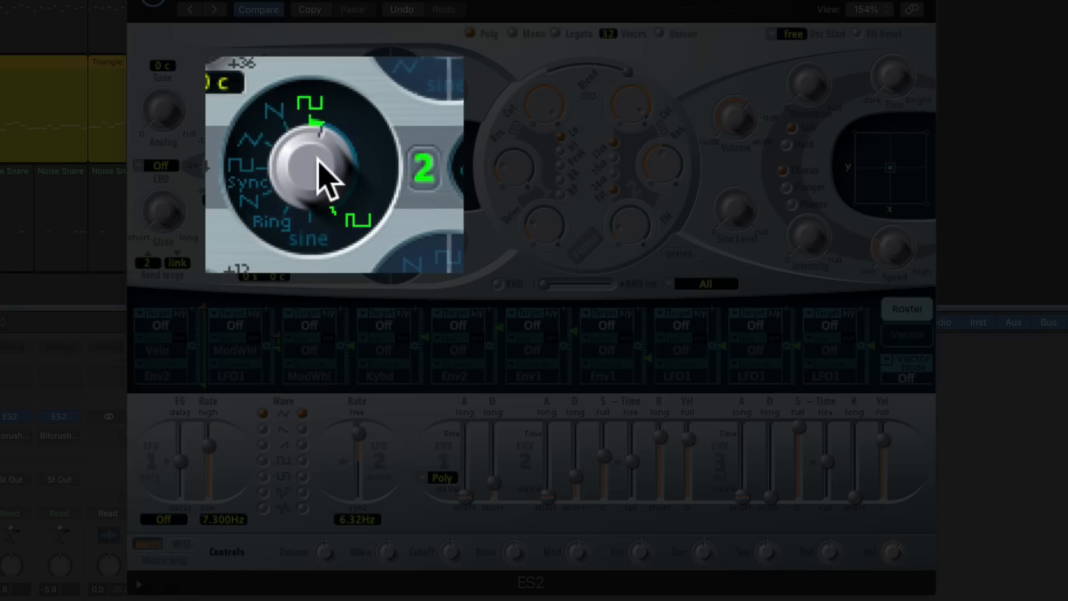
- Set oscillator 2 of the Triangle track's ES2 to the triangle waveform and set Osc Start to soft
drag(326, 162, 291, 269)
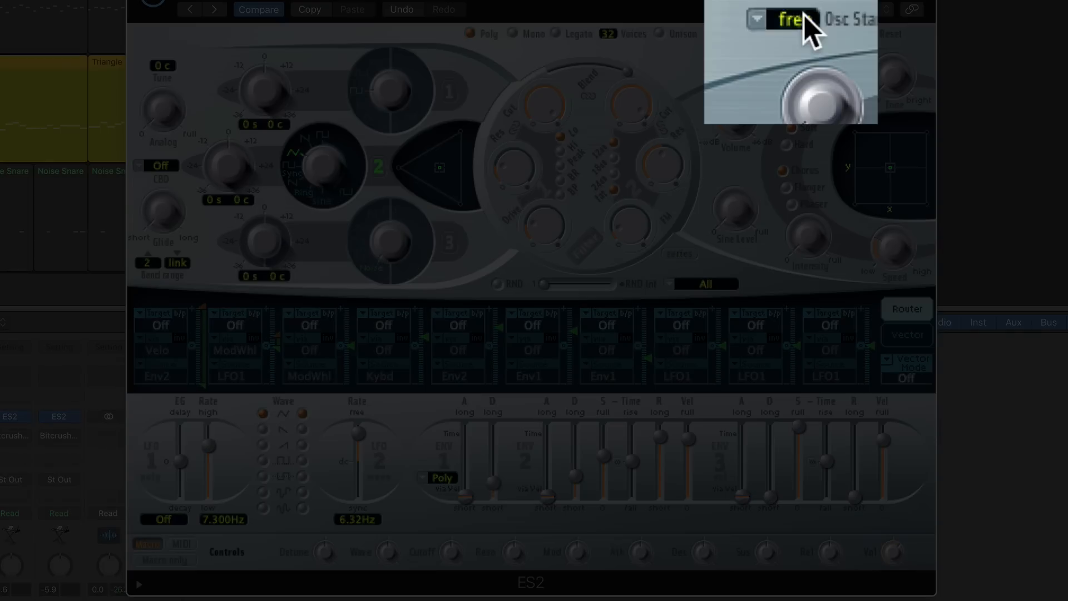
click(794, 28)
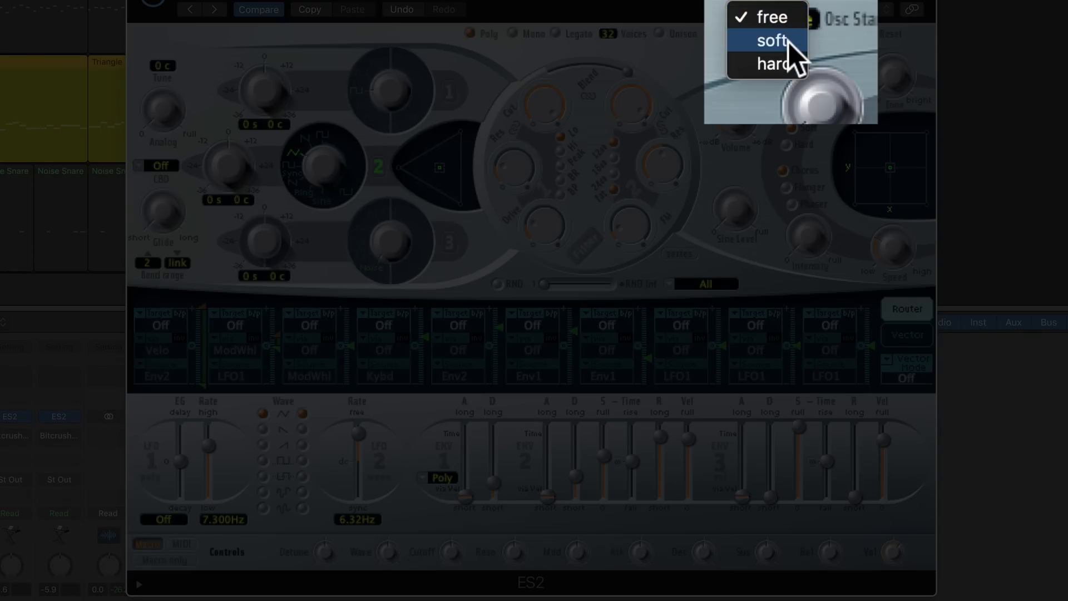
click(794, 43)
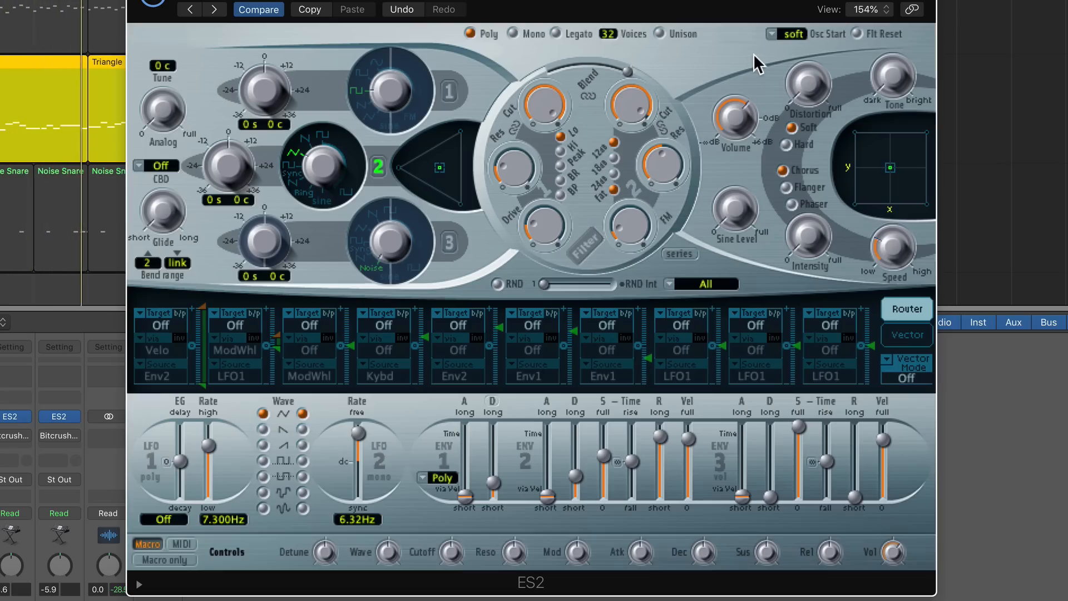
click(797, 32)
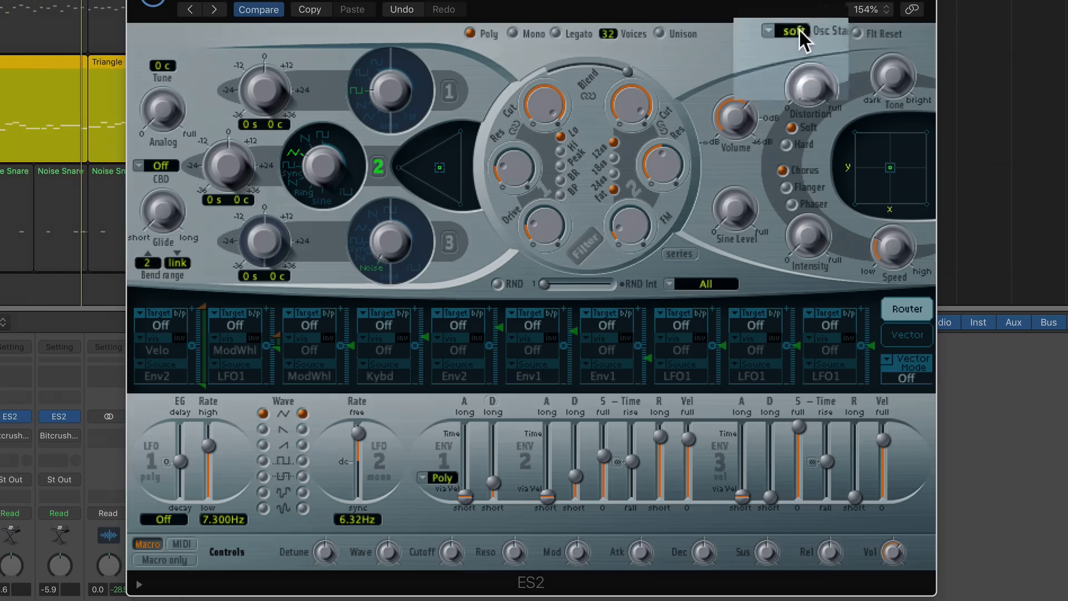
click(795, 40)
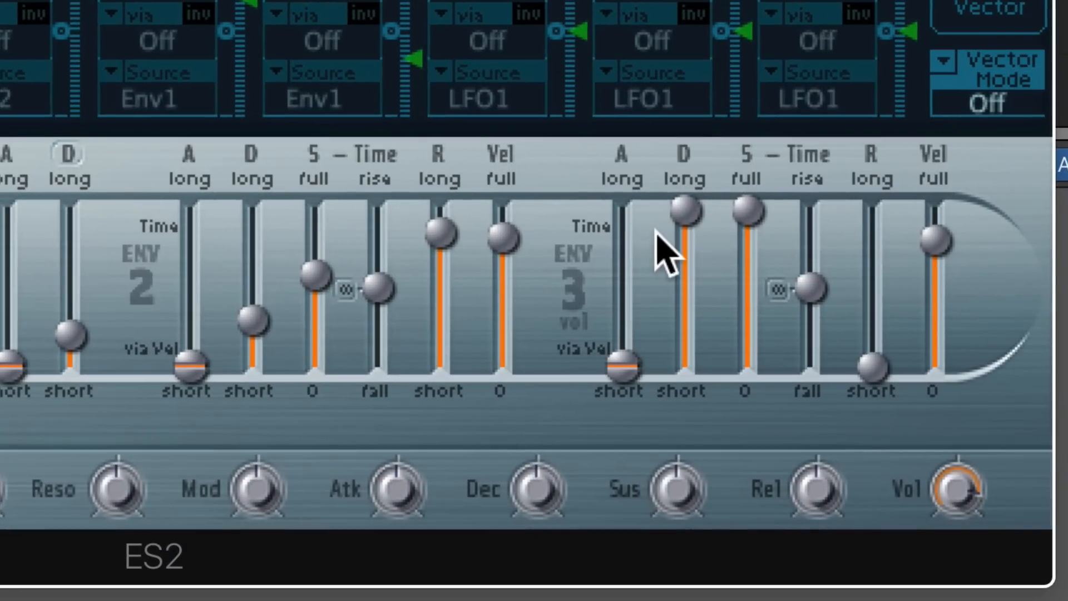
- Lower the ENV 3 sustain to 0 and shorten its decay to turn the noise into a percussive hit
click(868, 472)
drag(748, 211, 751, 429)
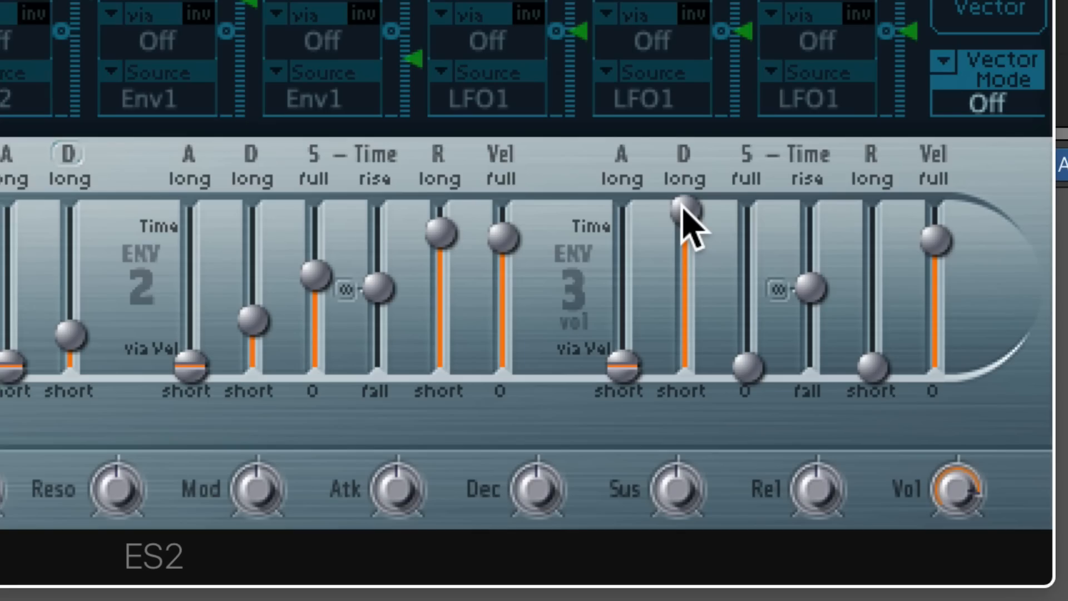
drag(684, 211, 698, 328)
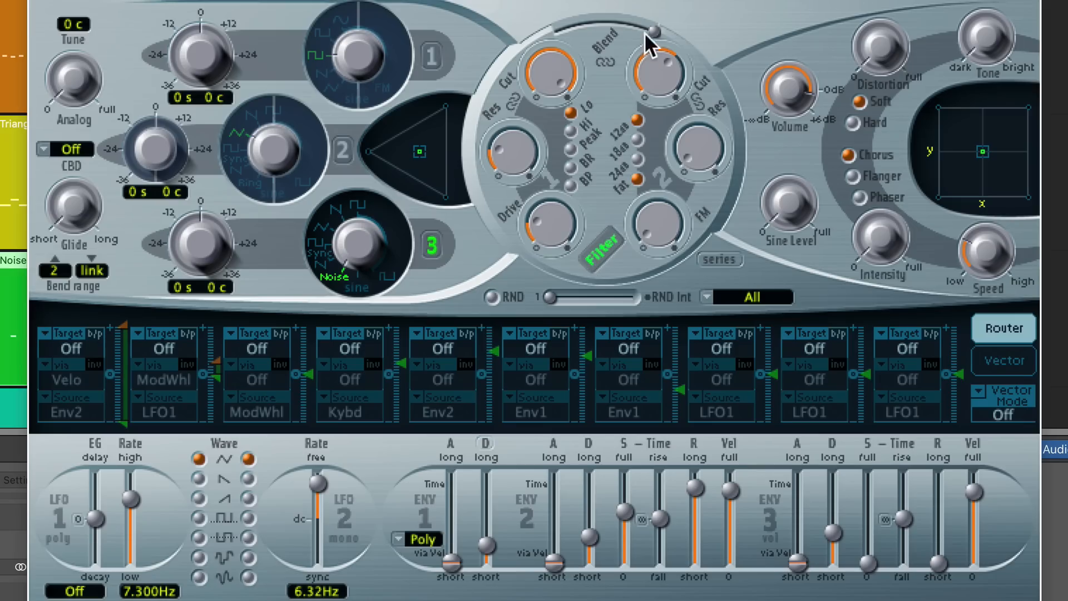
- Shape the Noise Snare with the filter blend toward filter 2, adjusting filter 2's cutoff and resonance
drag(645, 32, 653, 70)
drag(646, 34, 672, 0)
drag(649, 75, 653, 112)
mouse_move(699, 156)
mouse_down()
mouse_move(710, 109)
mouse_move(669, 85)
mouse_move(695, 153)
mouse_up()
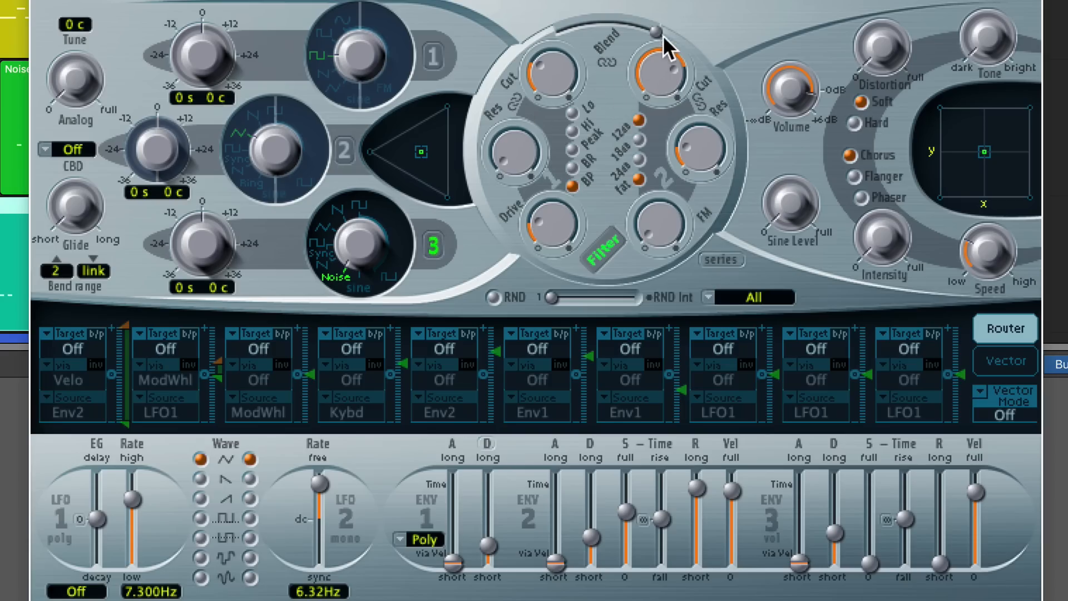
- Shift the Noise Kick's filter blend toward filter 1, with low cutoff, no drive and full resonance on filter 1
drag(663, 35, 565, 117)
drag(557, 65, 573, 24)
drag(556, 208, 545, 290)
drag(558, 73, 555, 125)
mouse_move(542, 89)
mouse_down()
mouse_move(547, 75)
mouse_move(543, 92)
mouse_up()
drag(519, 156, 534, 83)
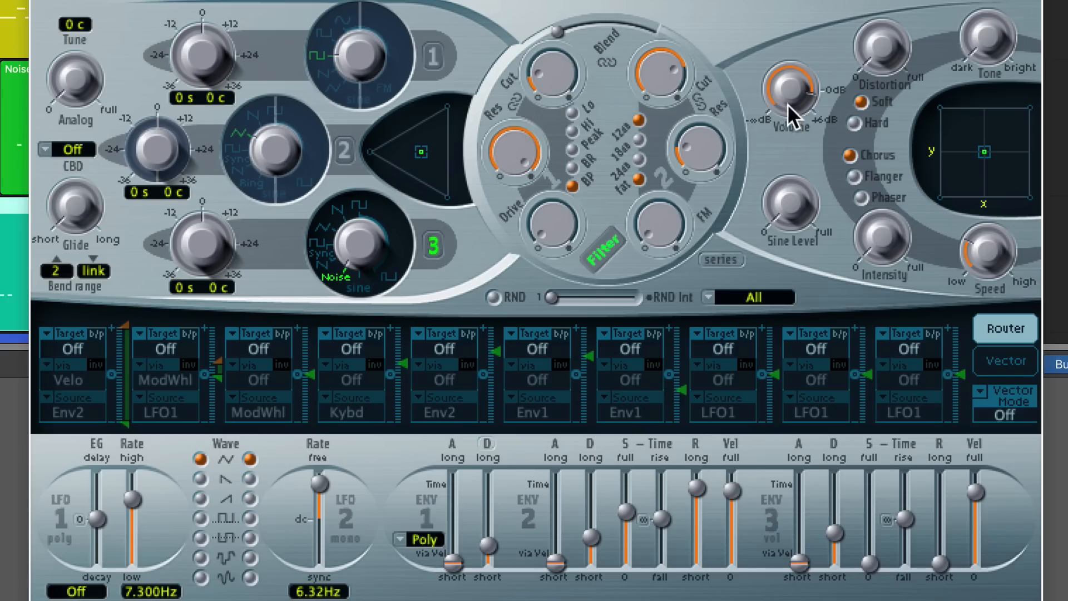
- Raise the Noise Kick's ES2 volume and set its Gain plug-in to +9.4 dB, closing the plug-in
drag(787, 104, 790, 83)
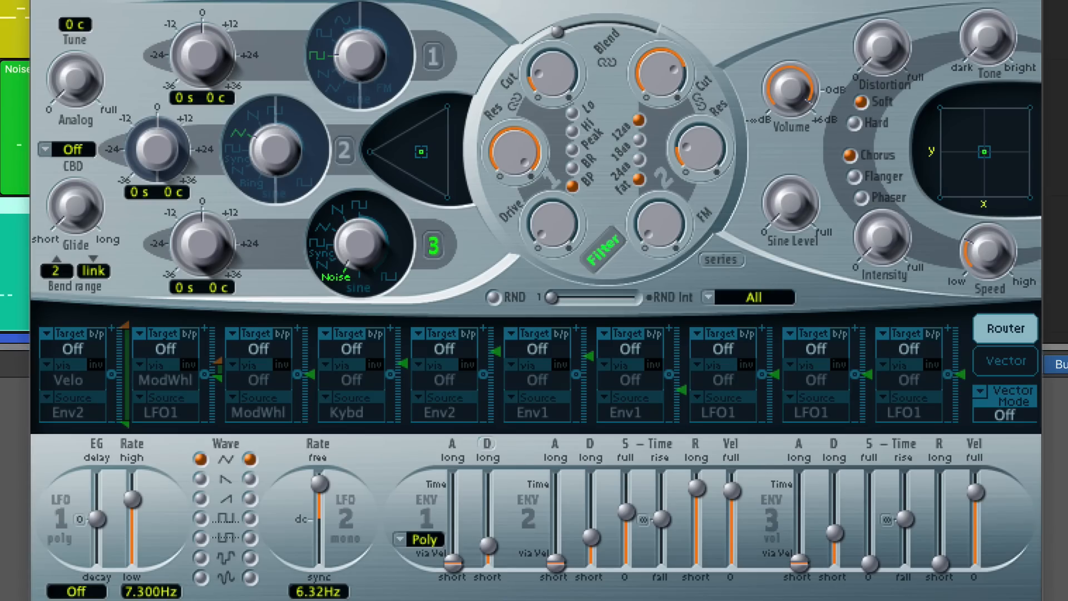
drag(2, 50, 131, 175)
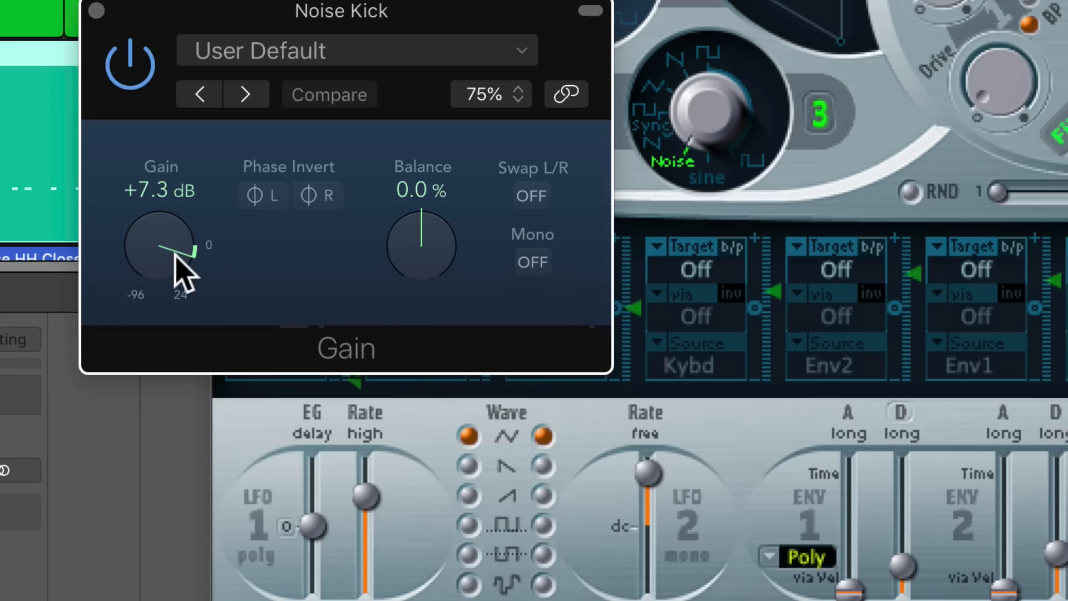
mouse_move(174, 252)
mouse_down()
mouse_move(168, 280)
mouse_move(182, 244)
mouse_up()
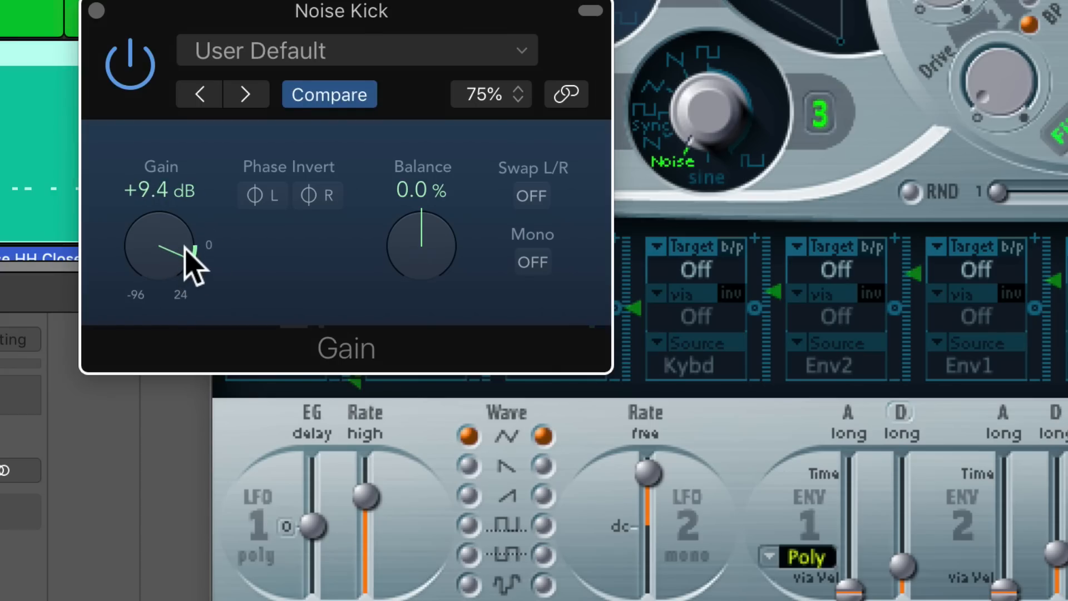
drag(450, 37, 442, 137)
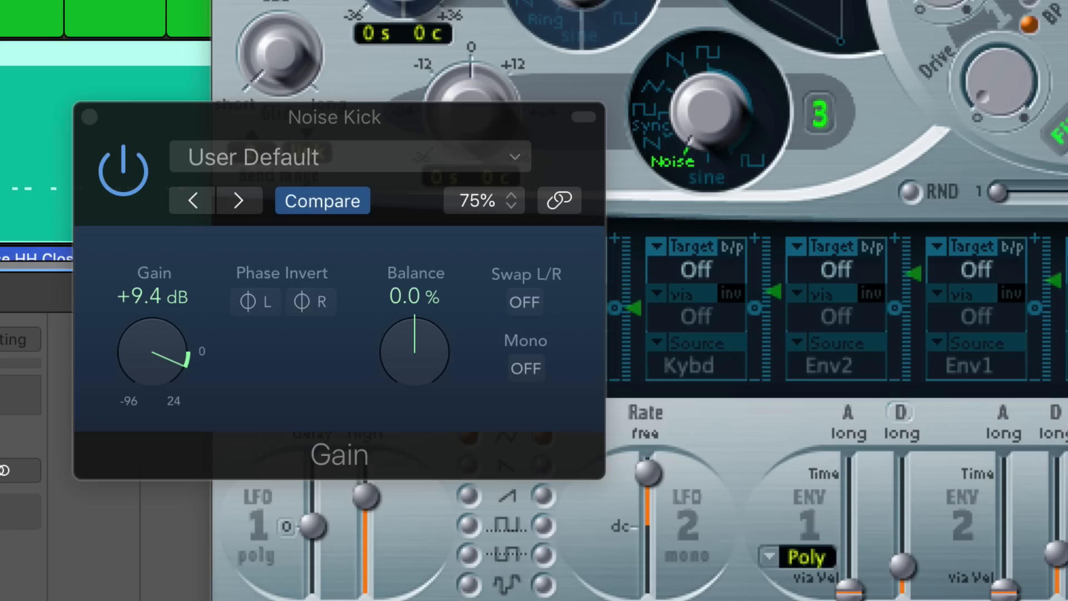
click(428, 117)
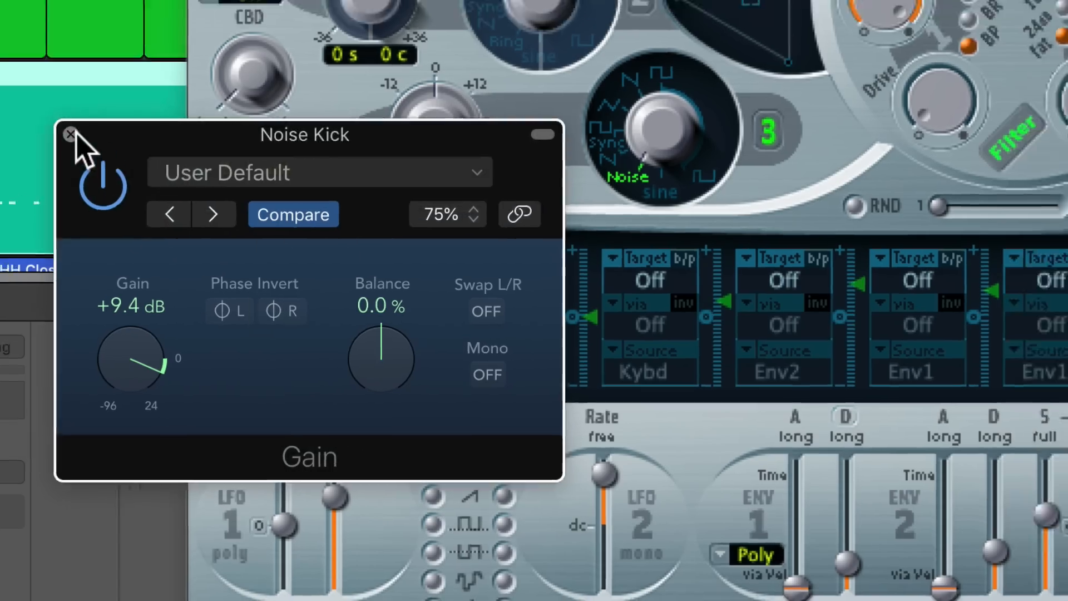
click(89, 117)
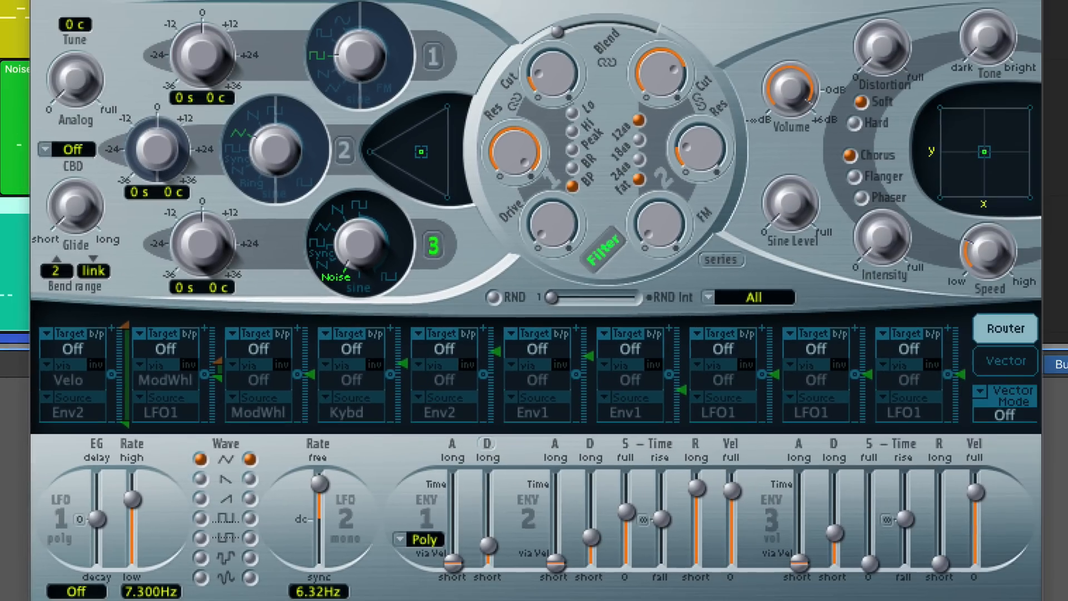
- Fine-tune the Noise Kick's ENV 3 decay and filter 1 cutoff, trying the Lo mode before restoring BP
drag(842, 530, 839, 541)
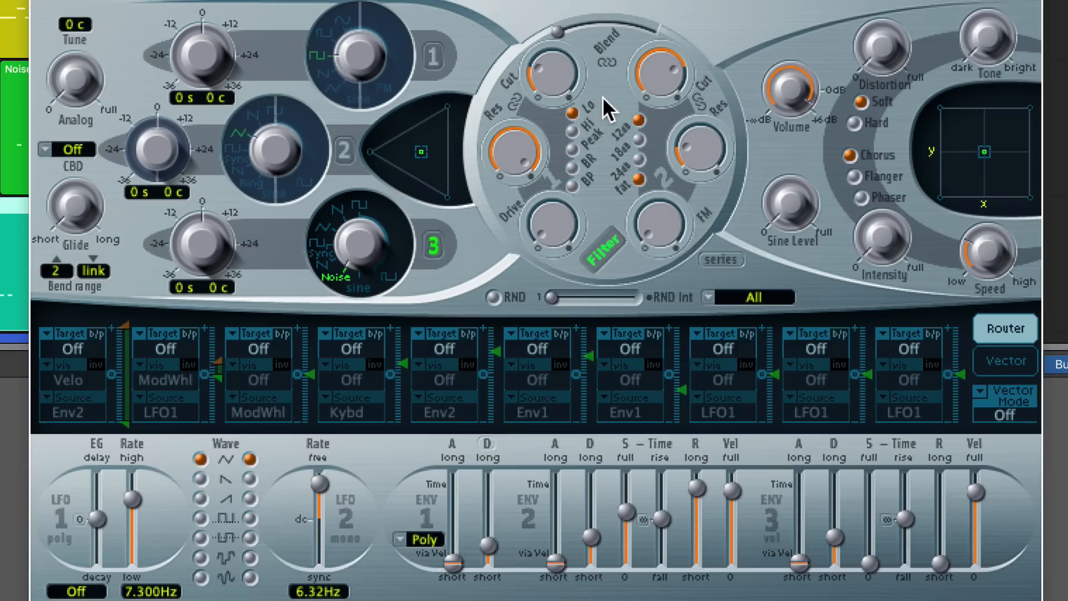
mouse_move(540, 81)
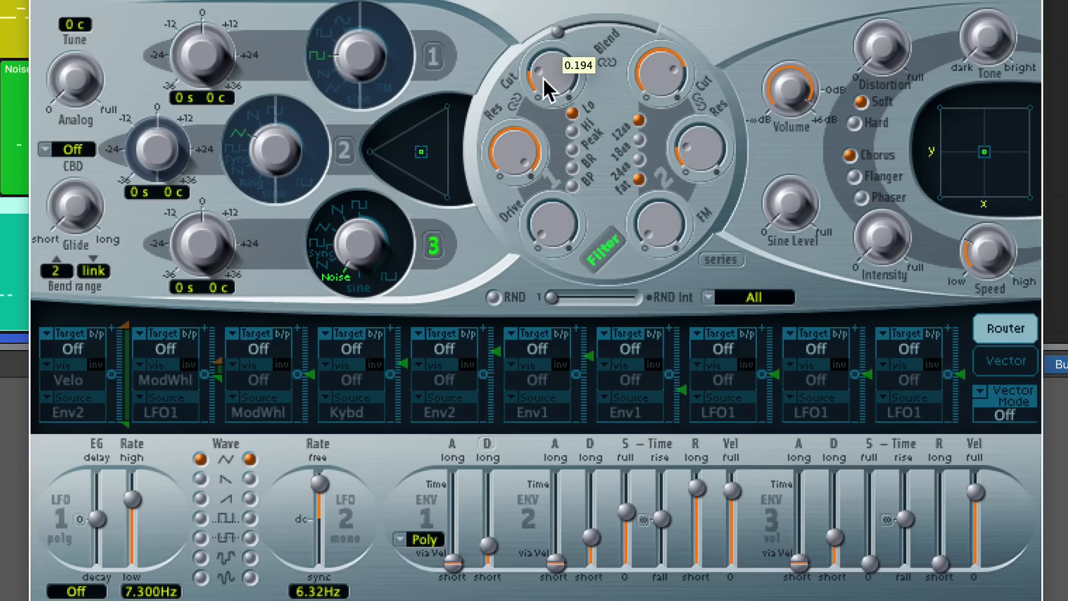
drag(548, 55, 546, 91)
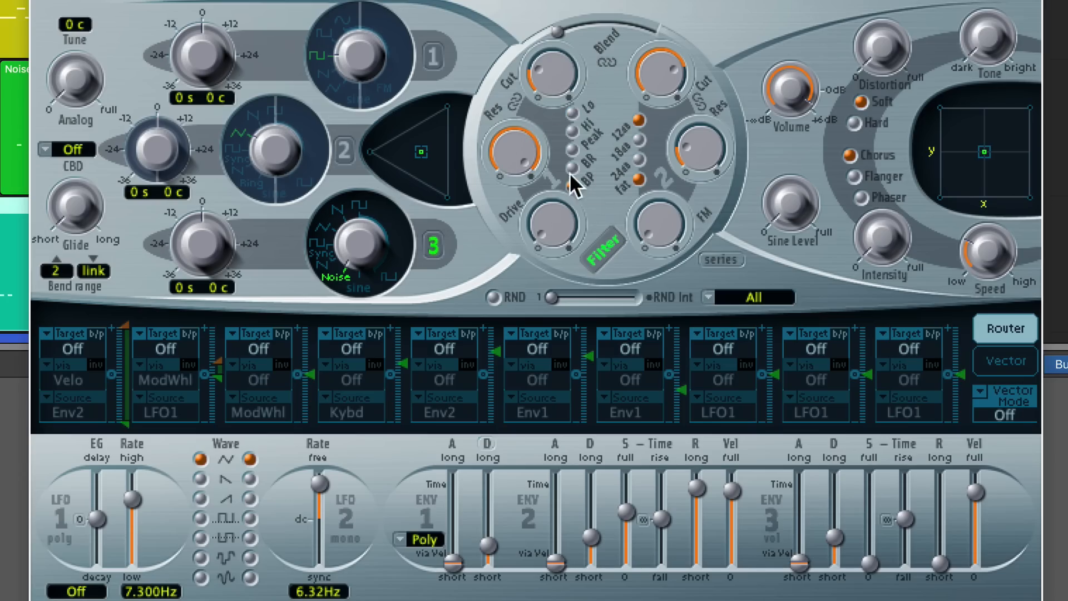
- Solo the Noise Snare and Noise Kick tracks and play them together from the beginning
mouse_move(519, 168)
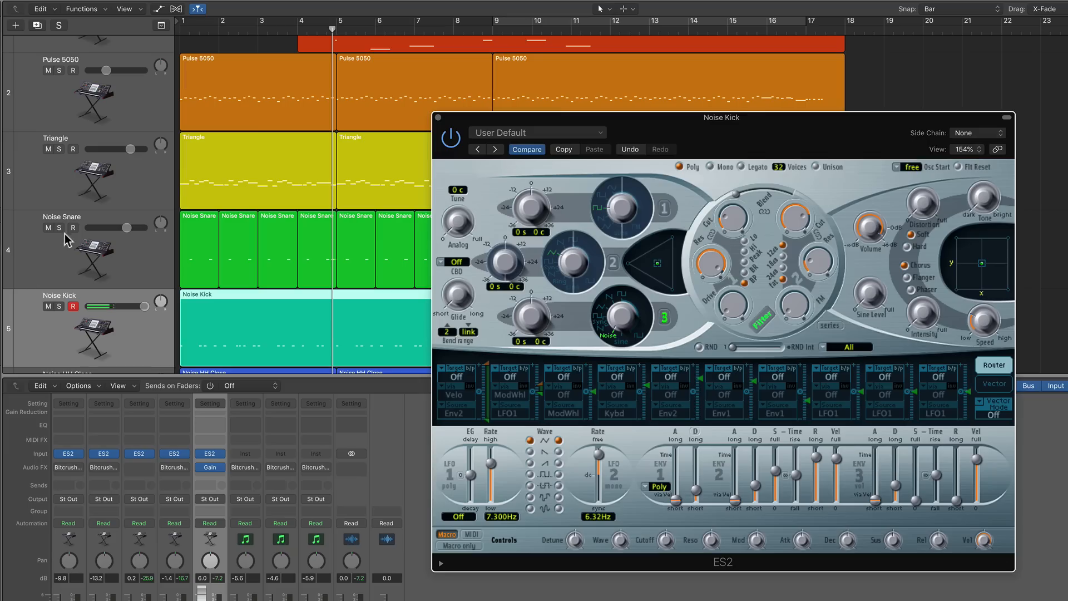
click(59, 228)
click(59, 306)
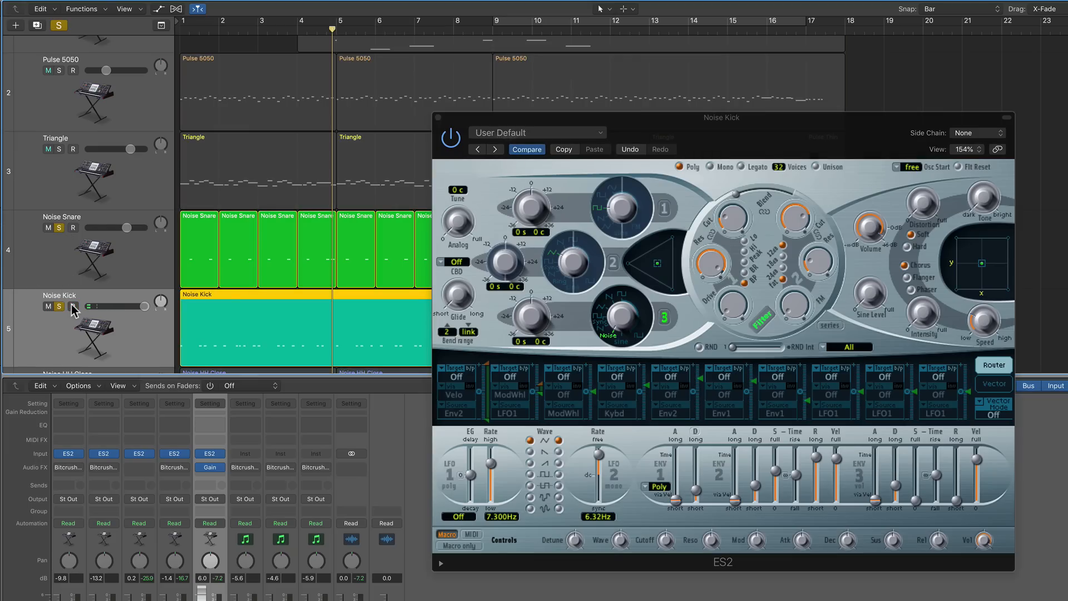
key(Return)
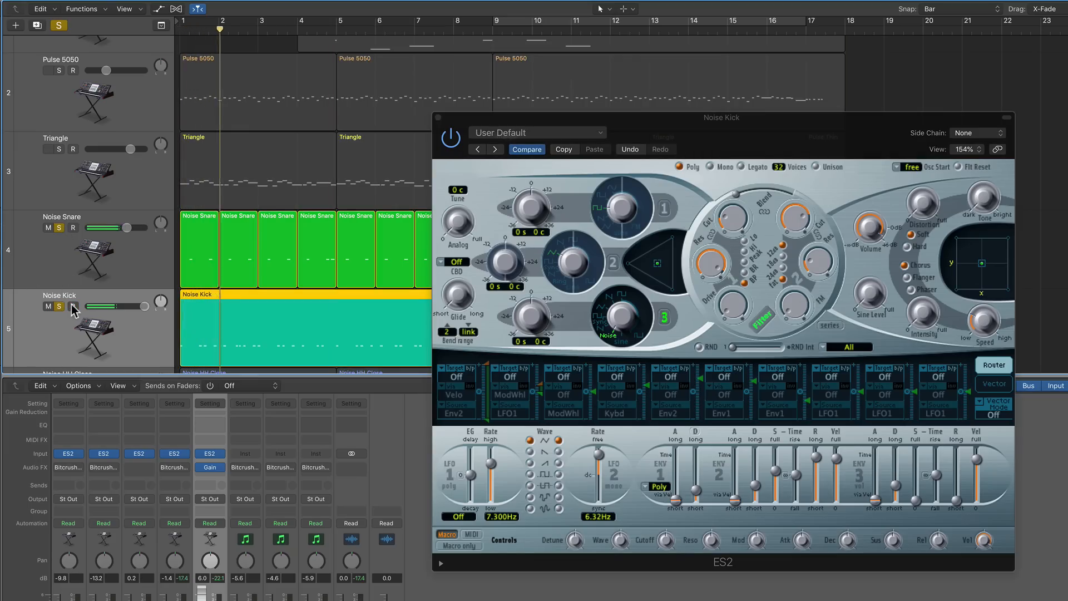
- Fine-tune the Noise Snare's filter 2 in ES2 and set its ENV 3 decay to 81.0 ms, closing the plug-in
click(176, 455)
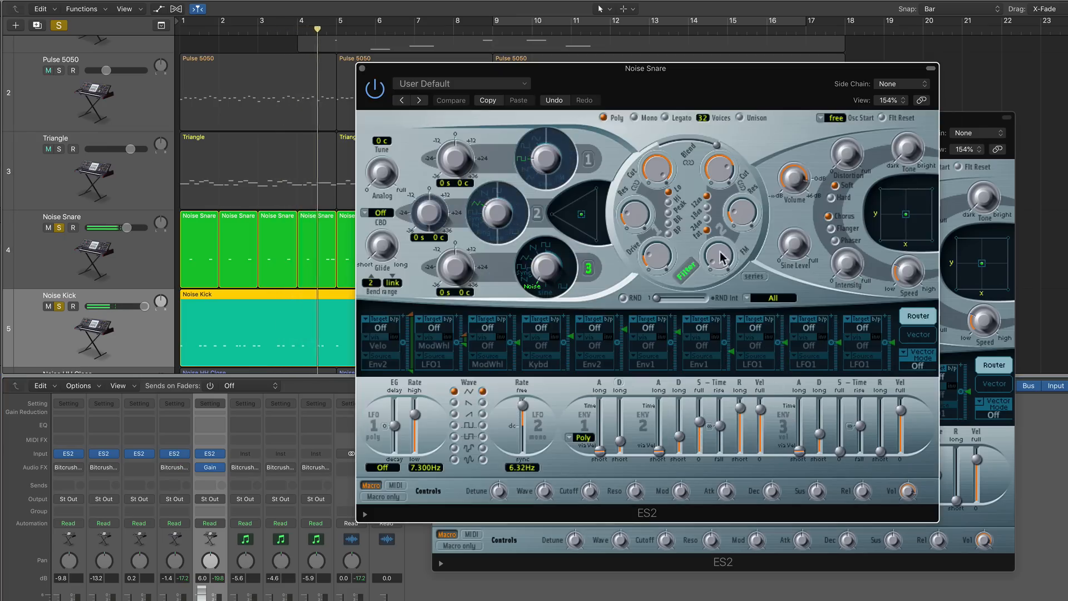
drag(723, 166, 747, 219)
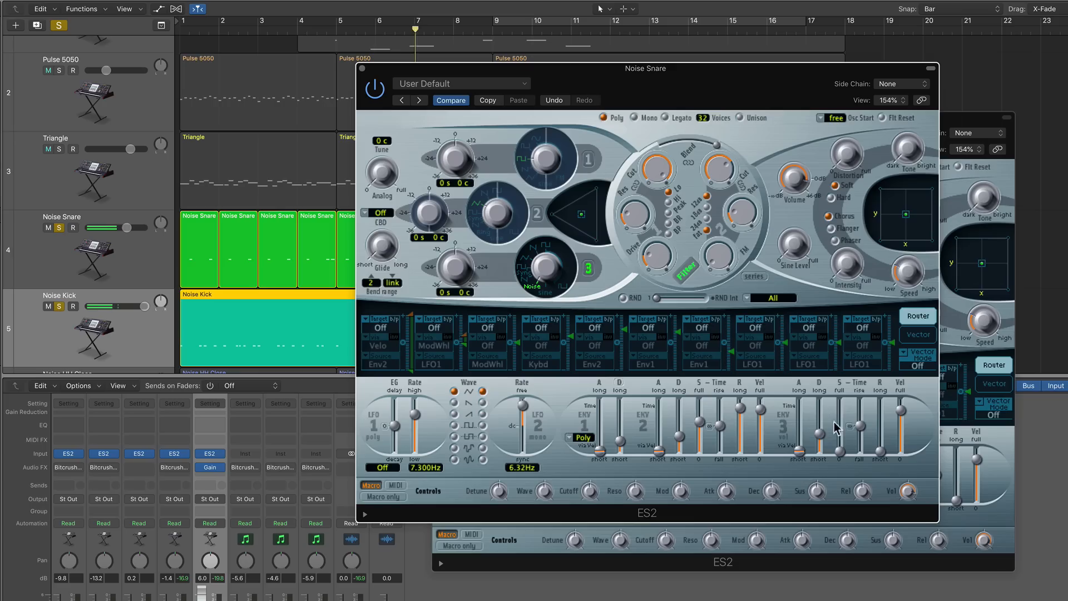
mouse_move(820, 435)
mouse_down()
mouse_move(837, 454)
mouse_move(819, 438)
mouse_up()
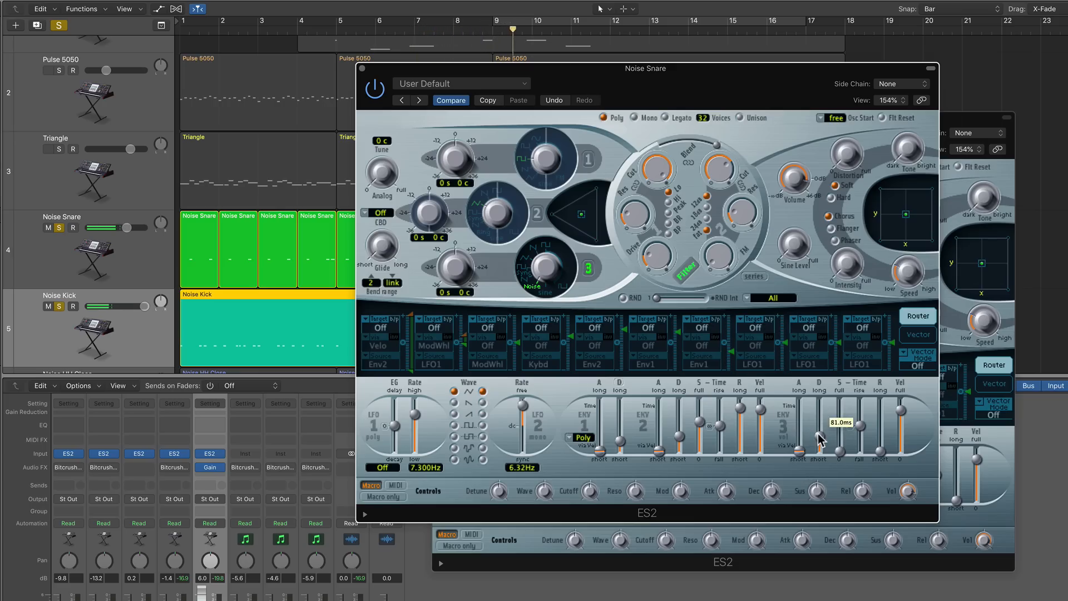
click(363, 68)
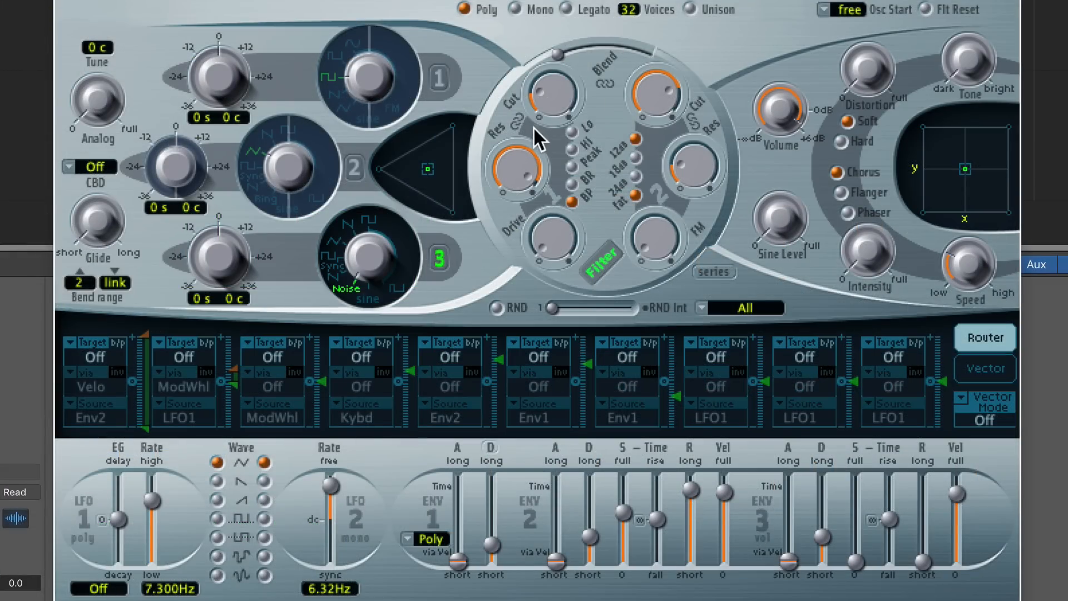
- Shape the Noise HH Close voice with filter 1 in Hi mode, high cutoff, low resonance and a slightly shorter ENV 3 decay
click(571, 148)
drag(564, 103, 580, 14)
drag(528, 164, 539, 332)
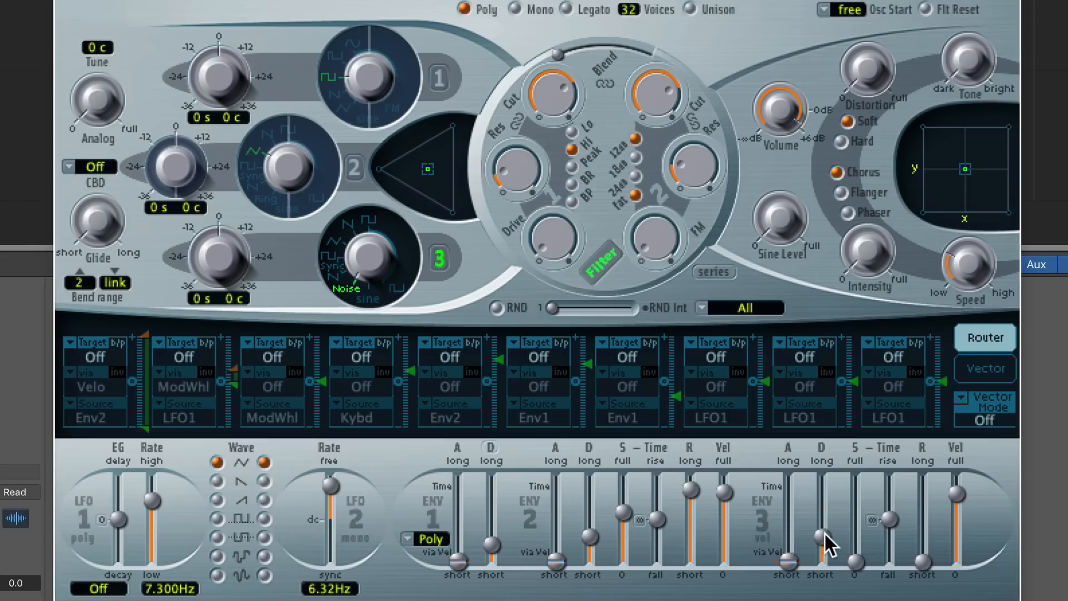
drag(823, 531, 829, 536)
drag(548, 83, 552, 85)
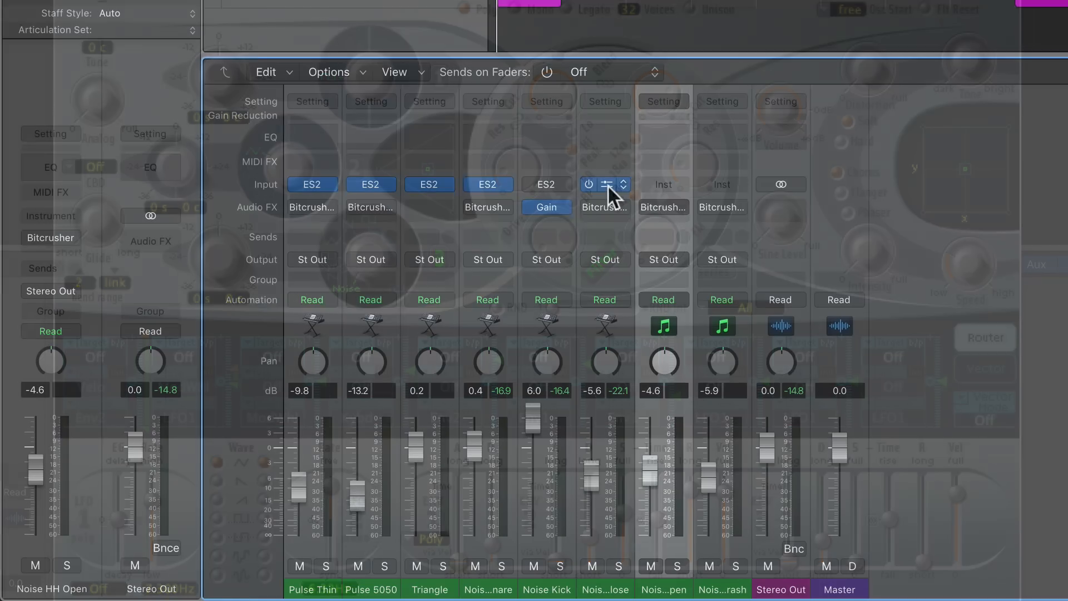
- Copy the Noise HH Close ES2 to Noise HH Open and lengthen the ENV 3 decay for the open hi-hat and crash voices
drag(606, 185, 669, 185)
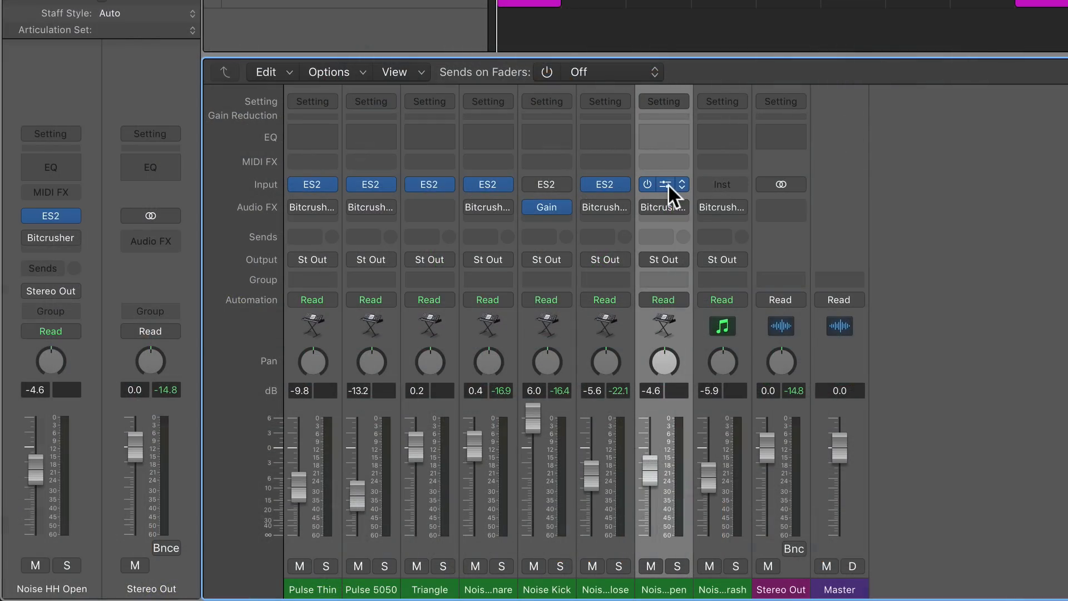
click(667, 183)
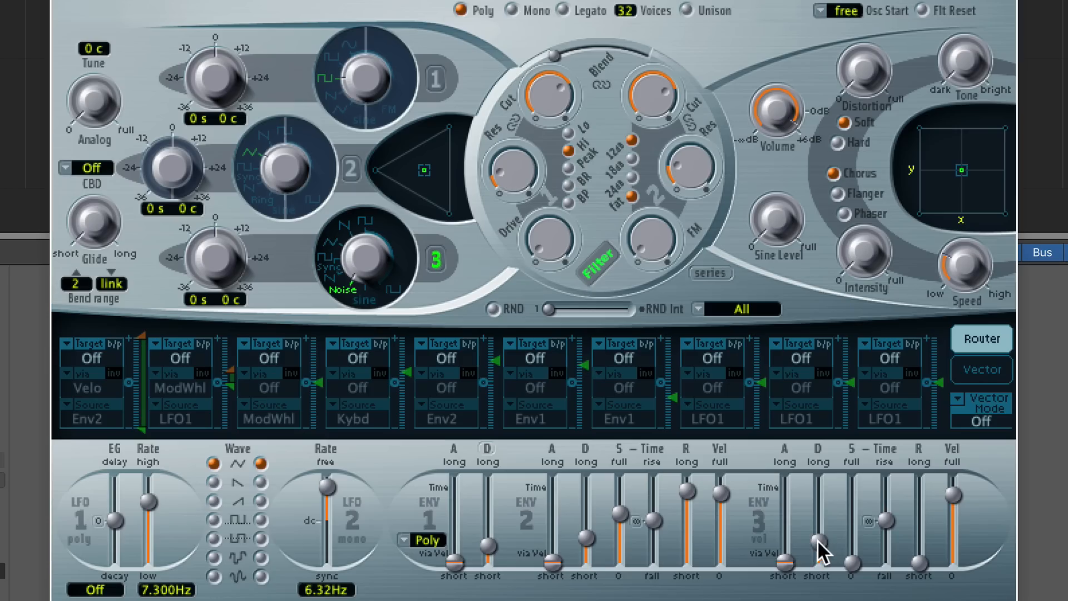
mouse_move(819, 541)
mouse_down()
mouse_move(822, 523)
mouse_move(823, 536)
mouse_up()
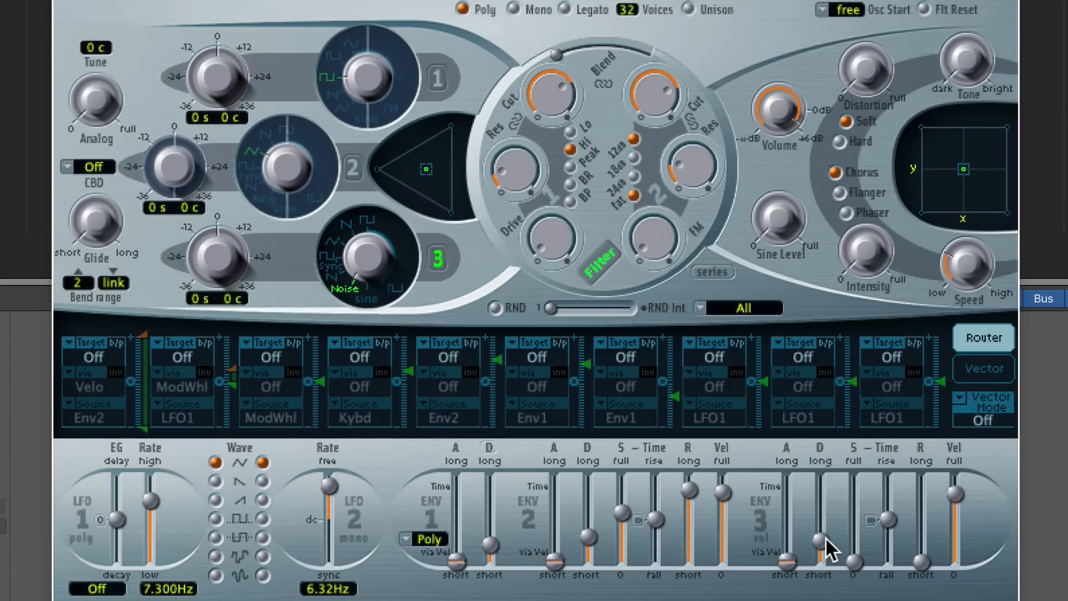
drag(826, 537, 829, 524)
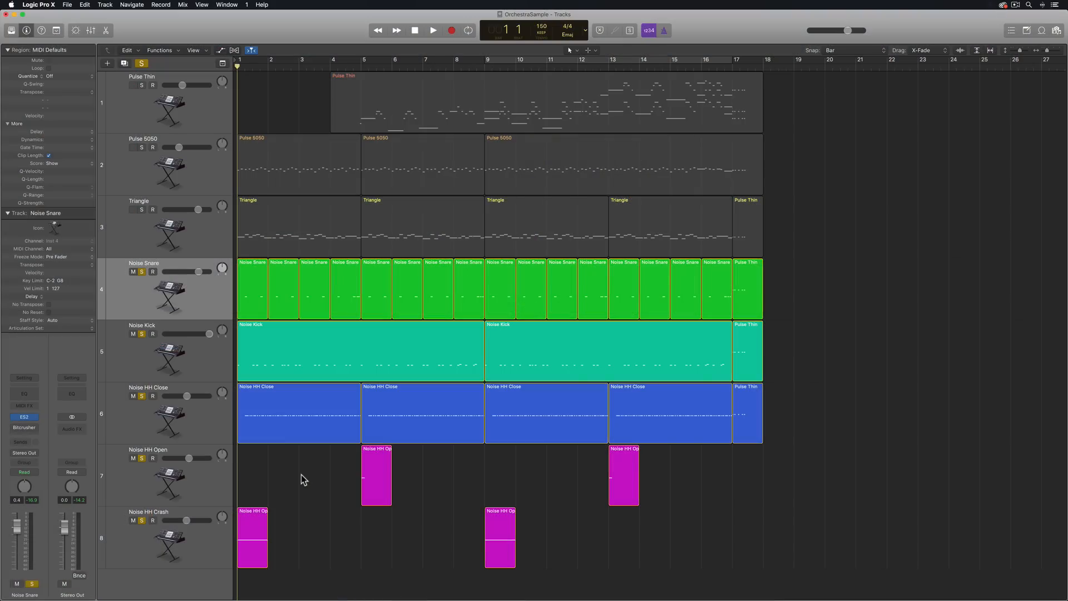
- Play the soloed noise drums while checking the Noise Snare's ENV 3 decay and filter 2 settings in ES2
key(space)
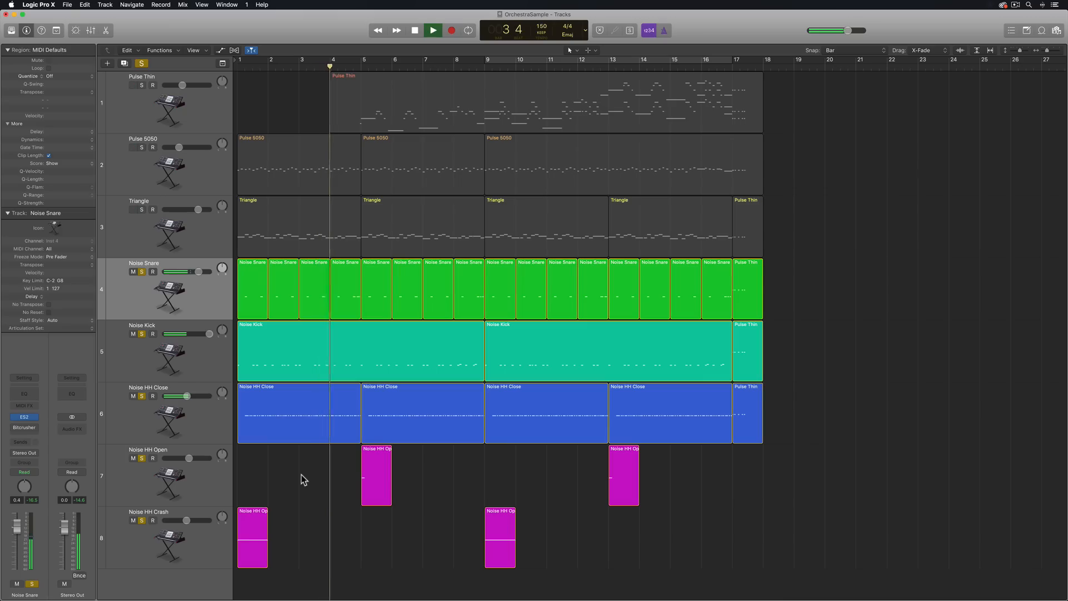
click(192, 306)
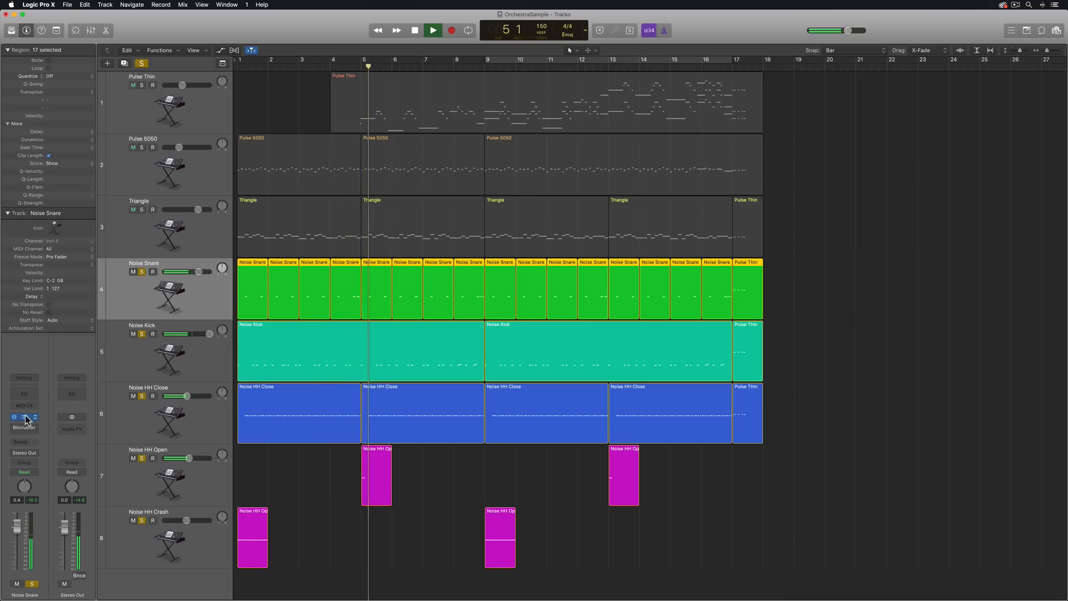
click(25, 417)
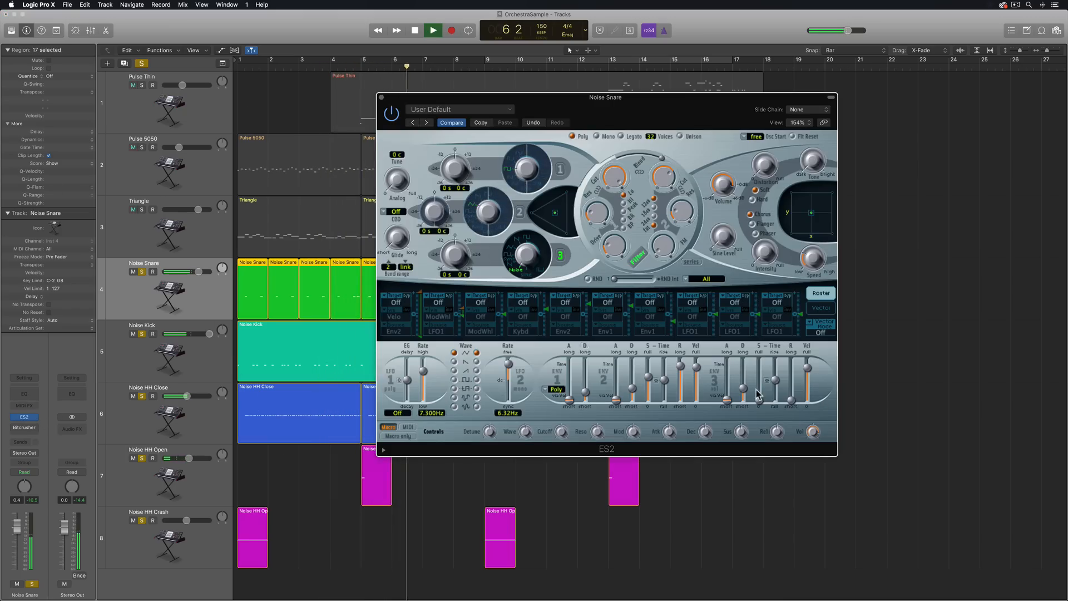
mouse_move(746, 389)
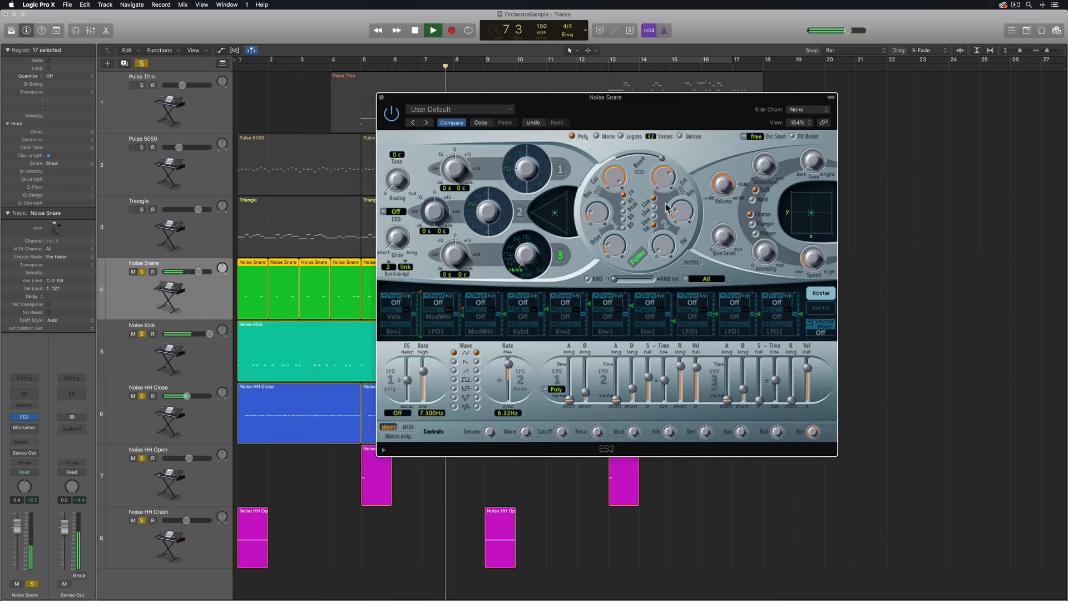
mouse_move(662, 191)
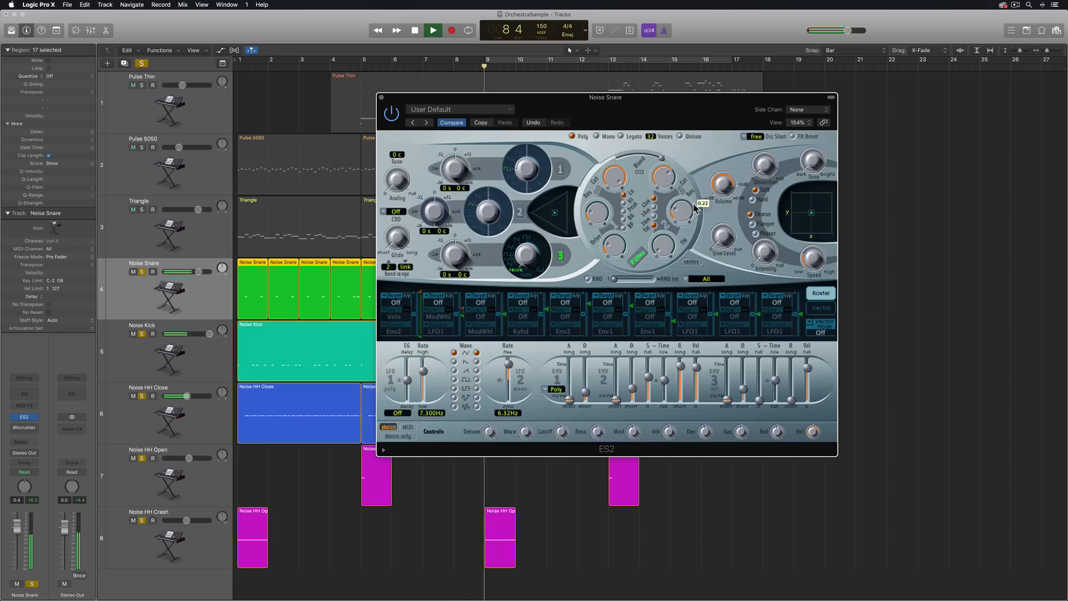
click(381, 97)
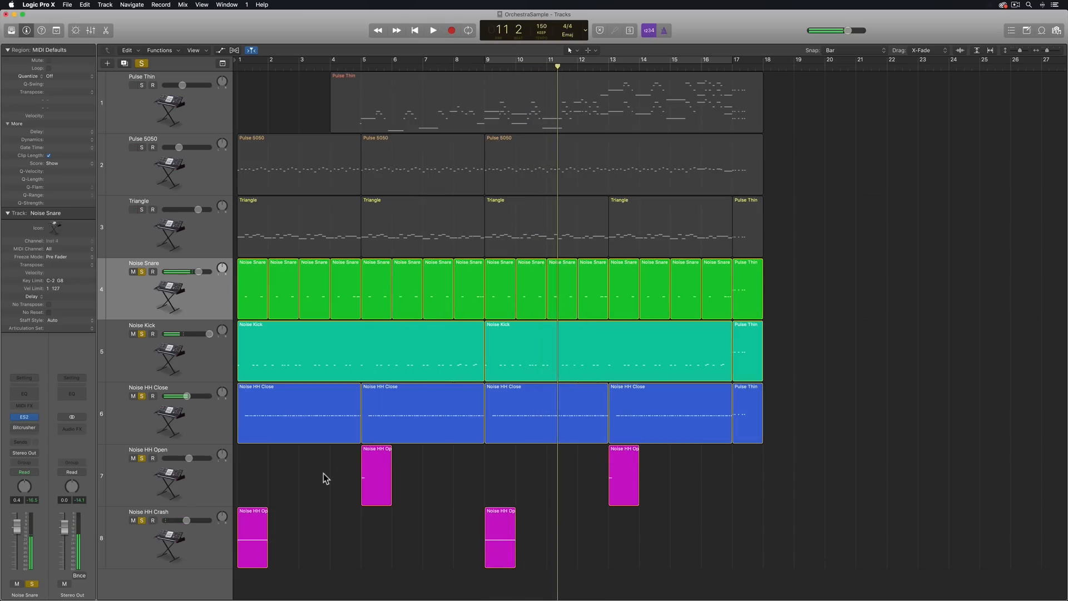
key(space)
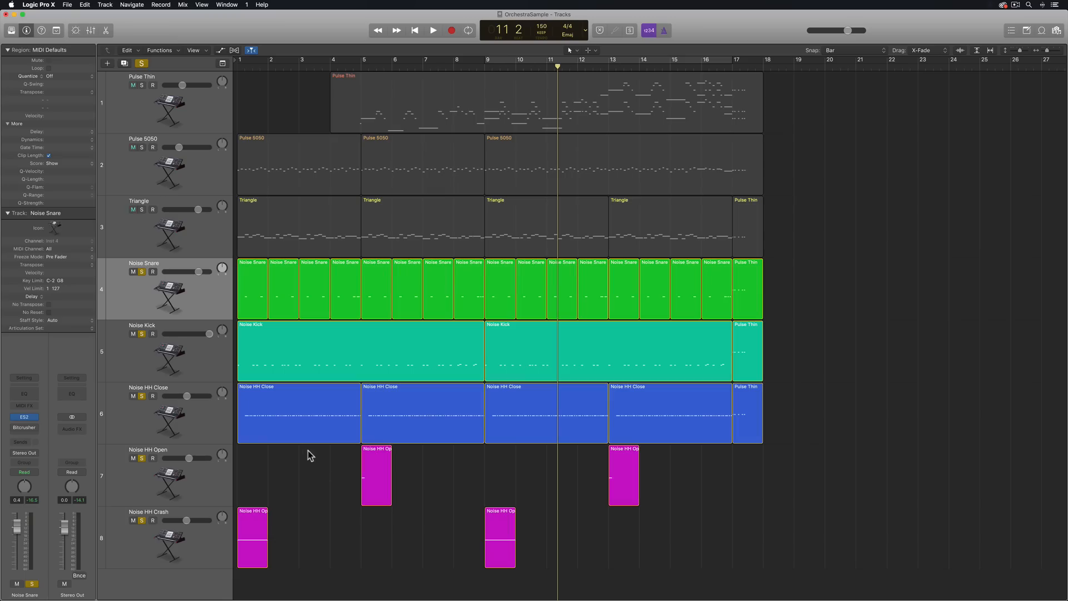
- Unsolo all five noise tracks and play the full arrangement from the beginning
drag(144, 272, 158, 519)
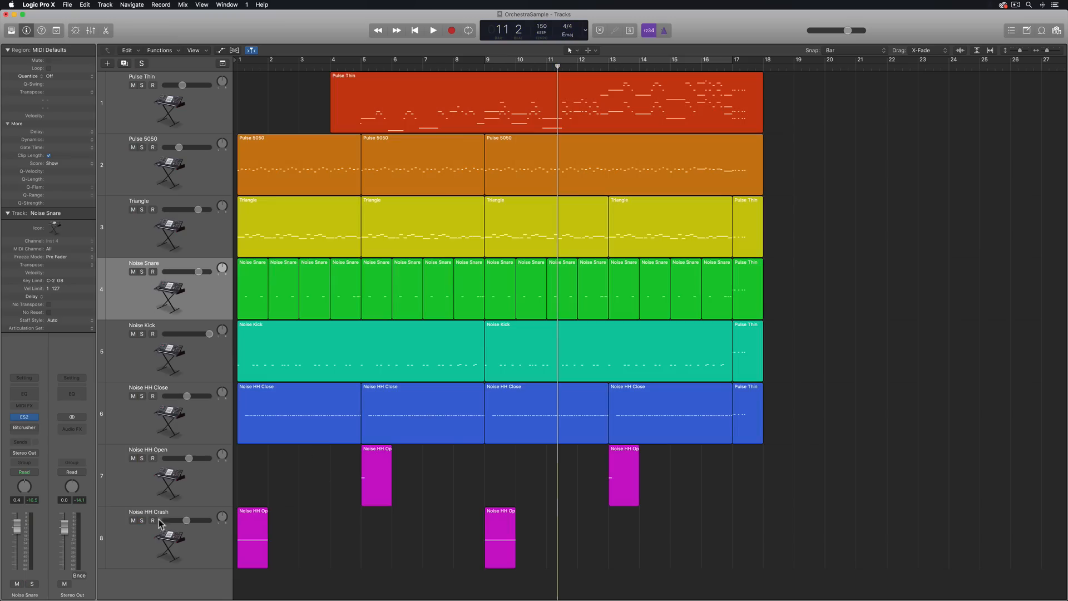
key(Return)
key(space)
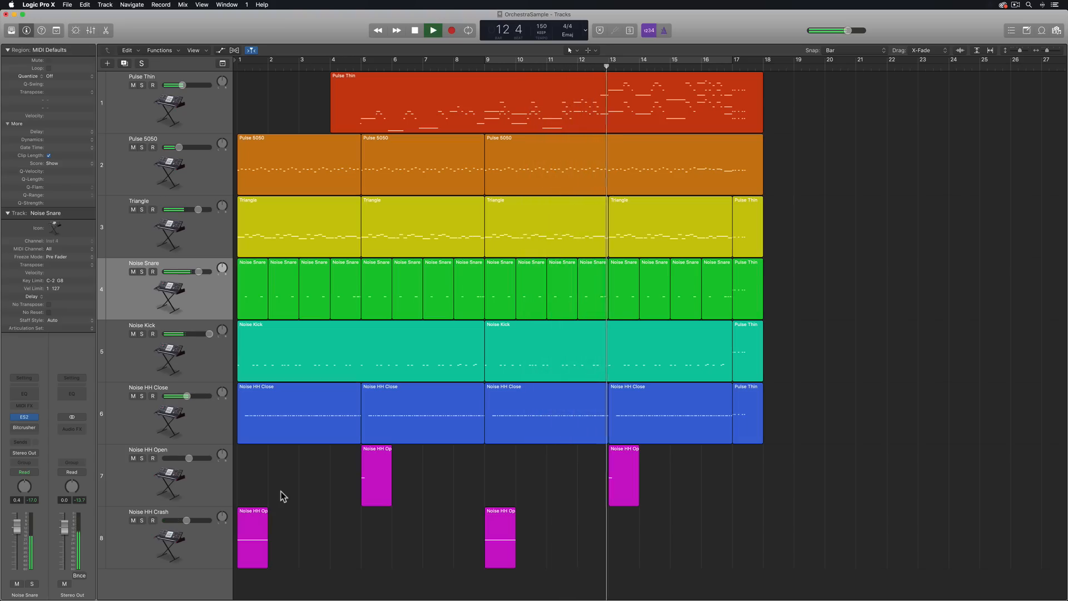
key(space)
- Show the mixer, enable Pulse Thin's Bitcrusher and review its 8-Bit Classic preset, closing the plug-in
key(x)
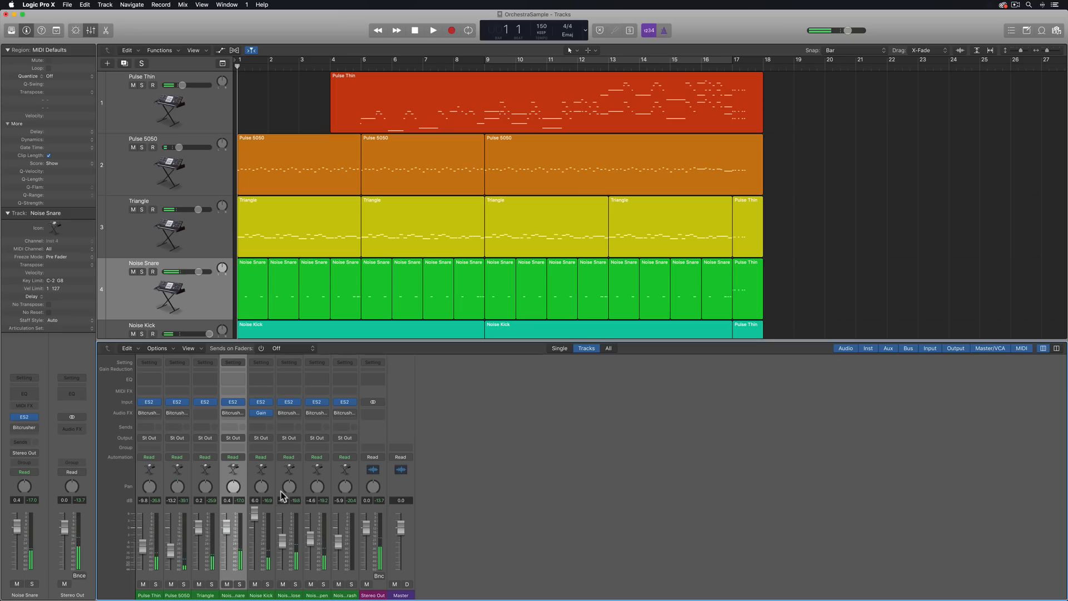
click(149, 414)
drag(221, 47, 340, 98)
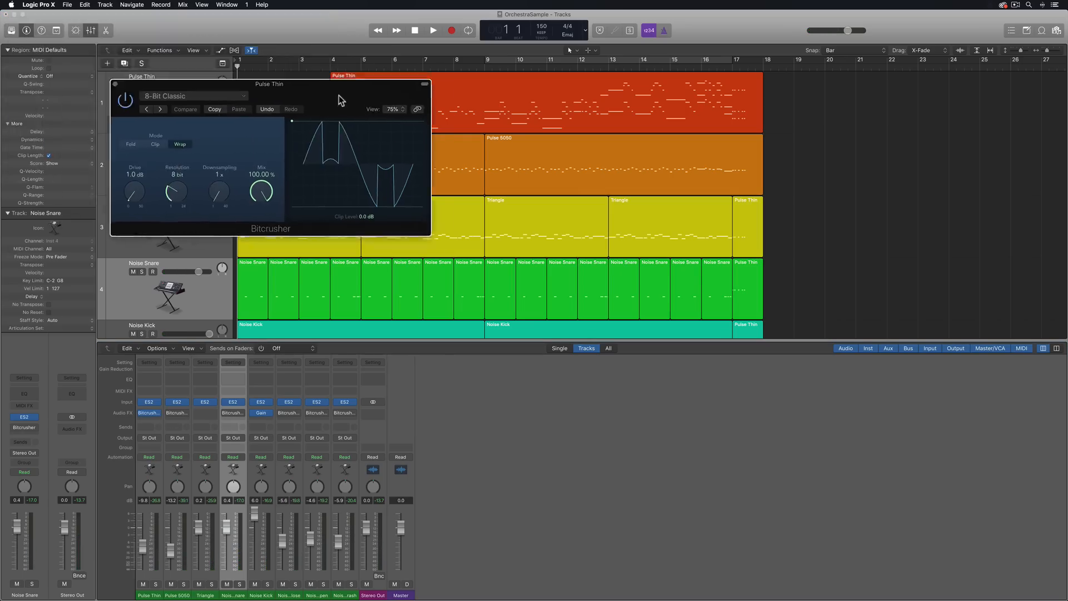
click(251, 121)
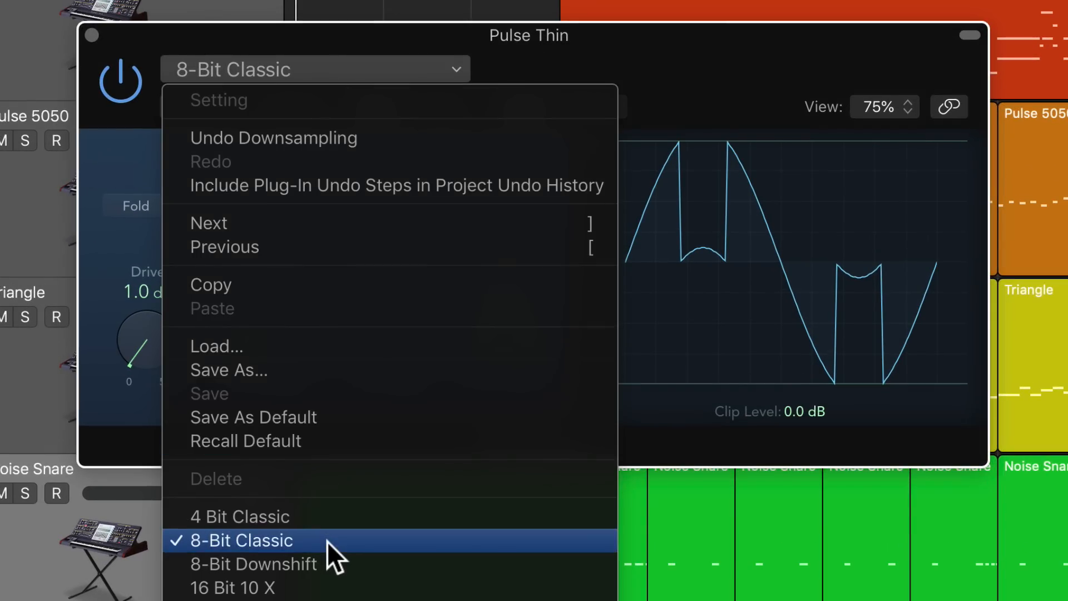
click(692, 84)
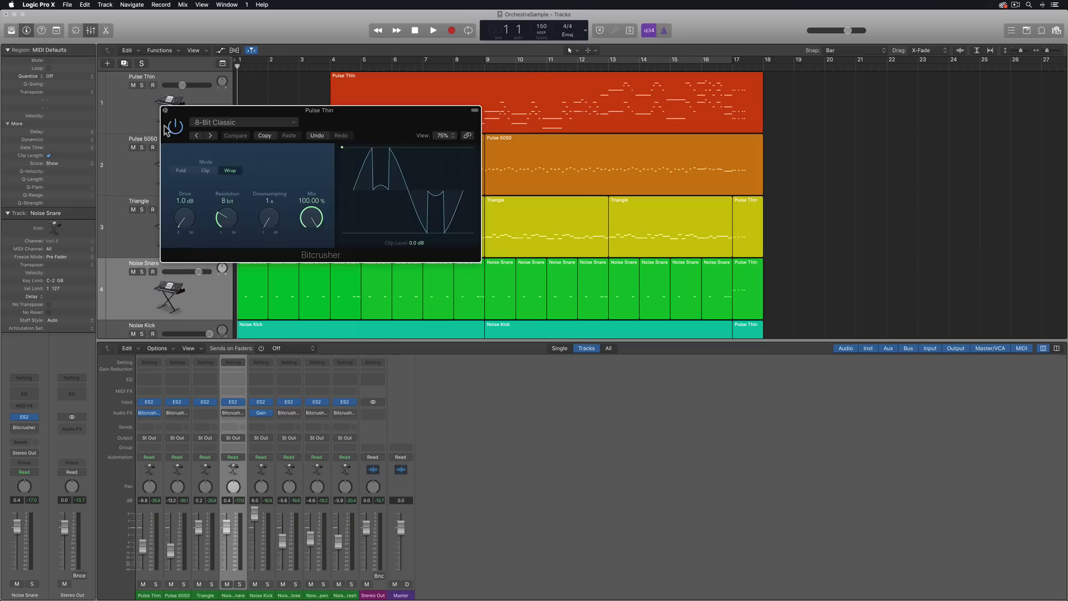
click(92, 35)
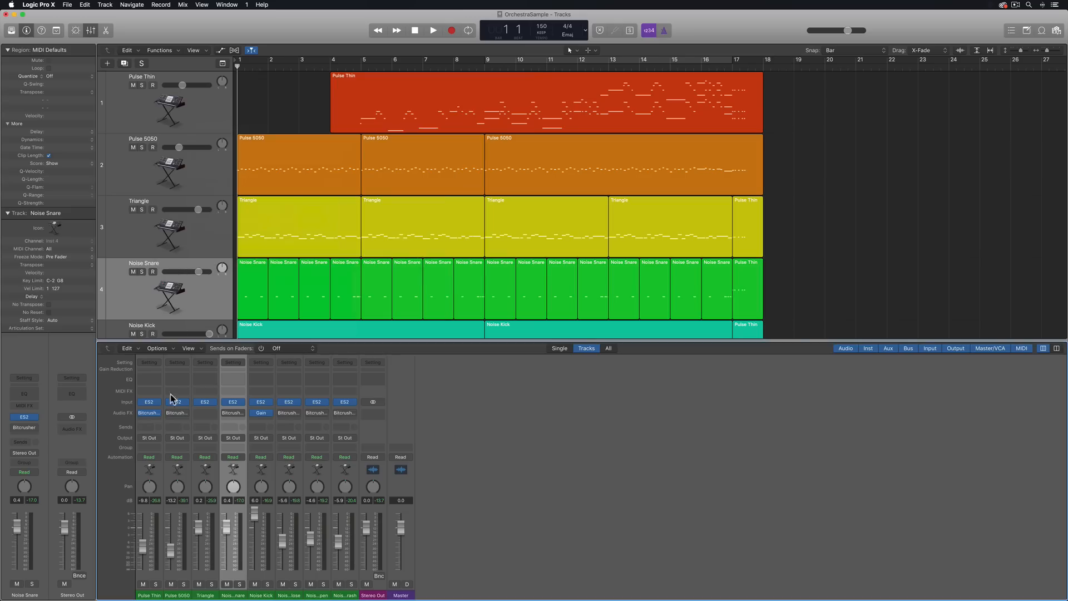
- Enable Bitcrusher on Pulse 5050, Noise Snare and the three Noise HH channels, and select the Triangle and Noise Kick channels in turn
click(225, 415)
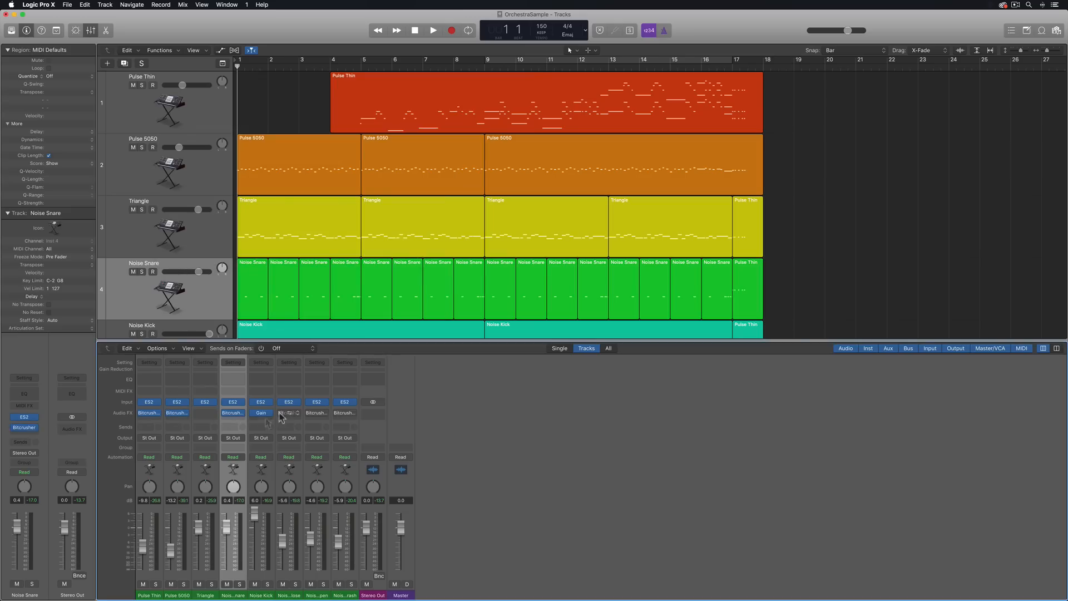
click(308, 413)
click(203, 593)
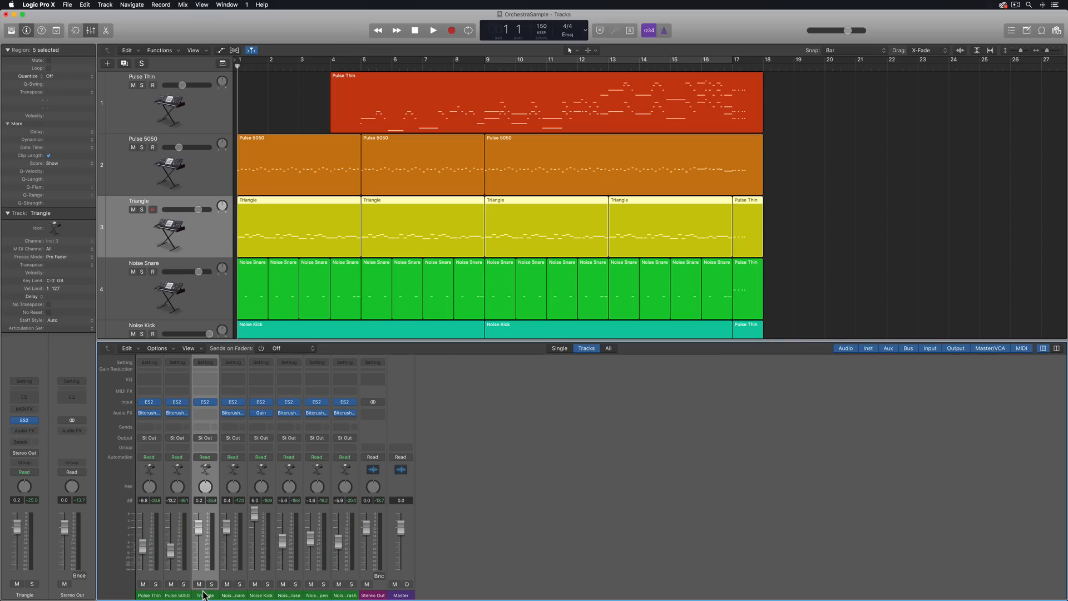
click(251, 595)
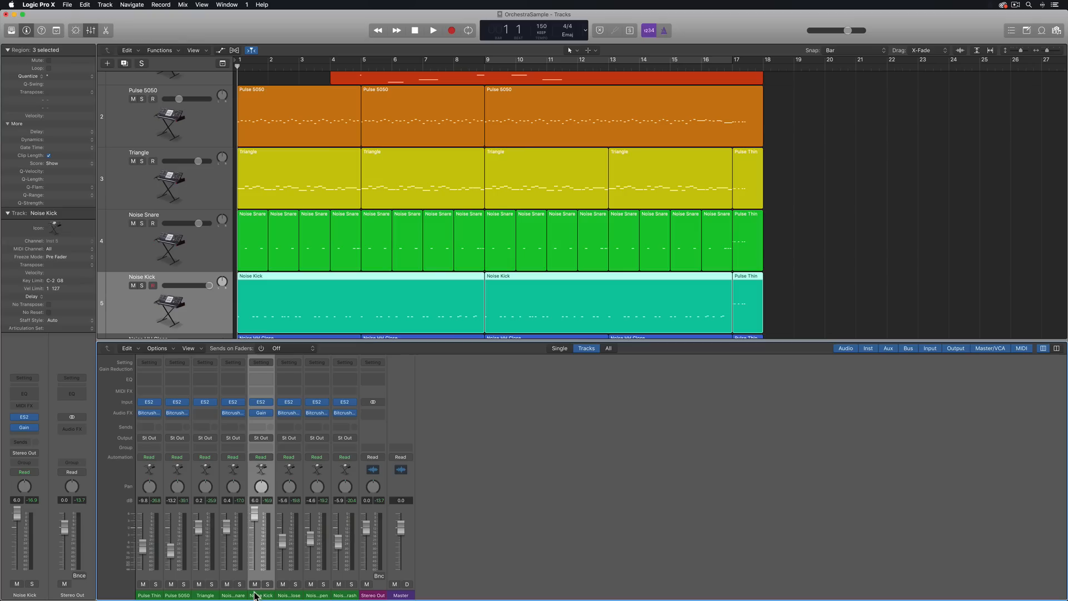
click(476, 494)
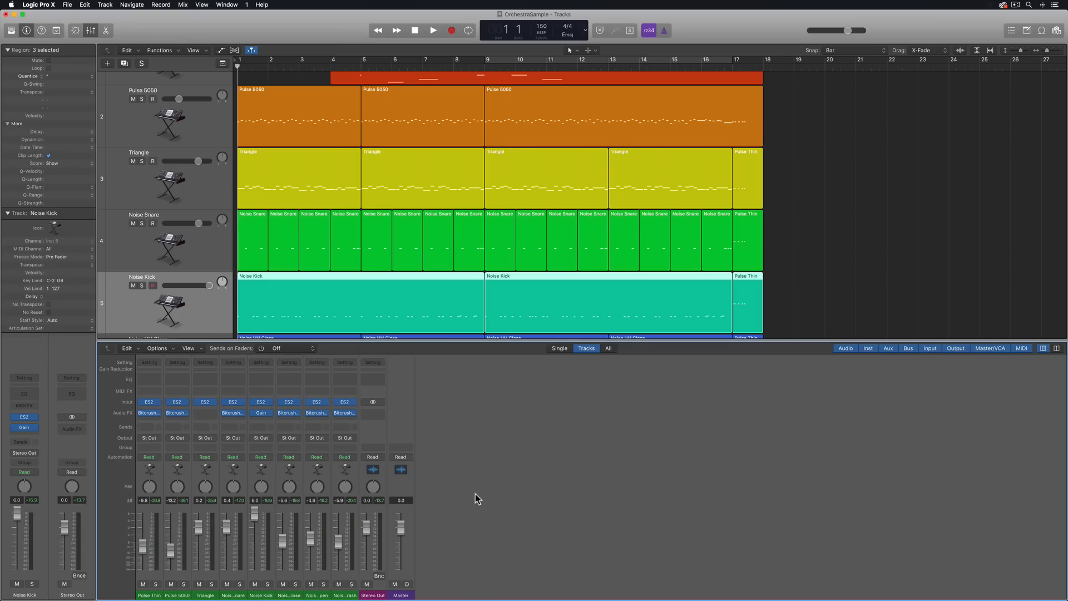
- Play the arrangement and fine-tune the Noise HH Open's ENV 3 decay to 99.0 ms in ES2, closing the plug-in
key(space)
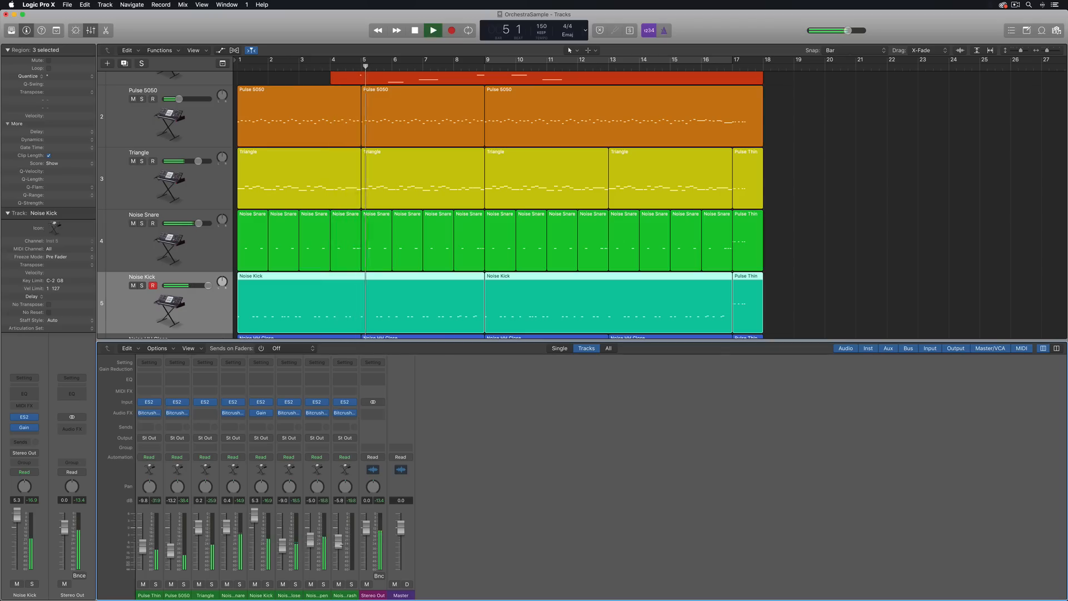
click(317, 402)
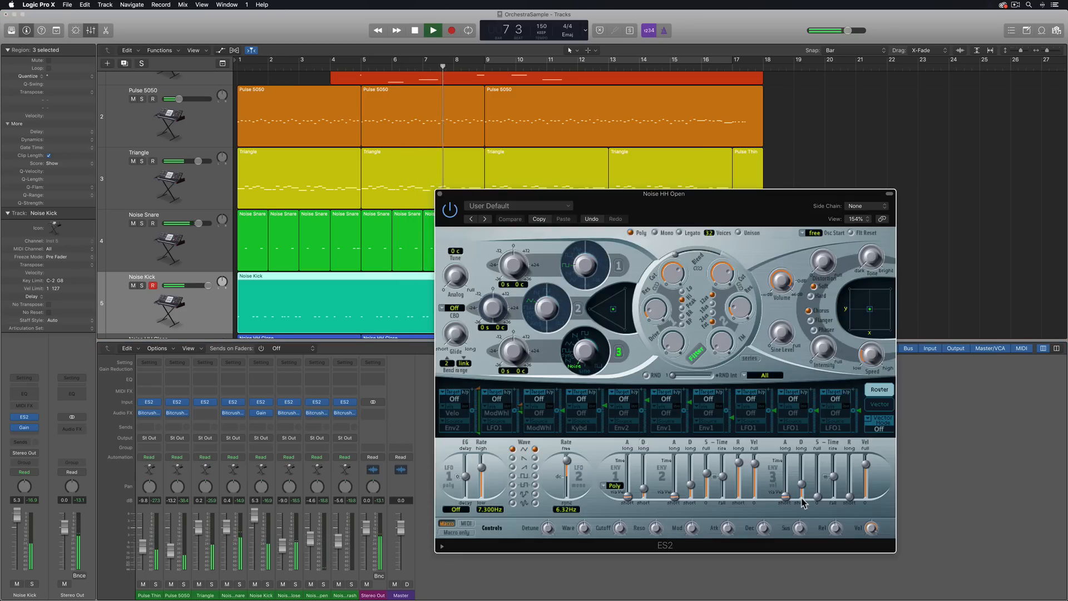
drag(801, 498, 802, 490)
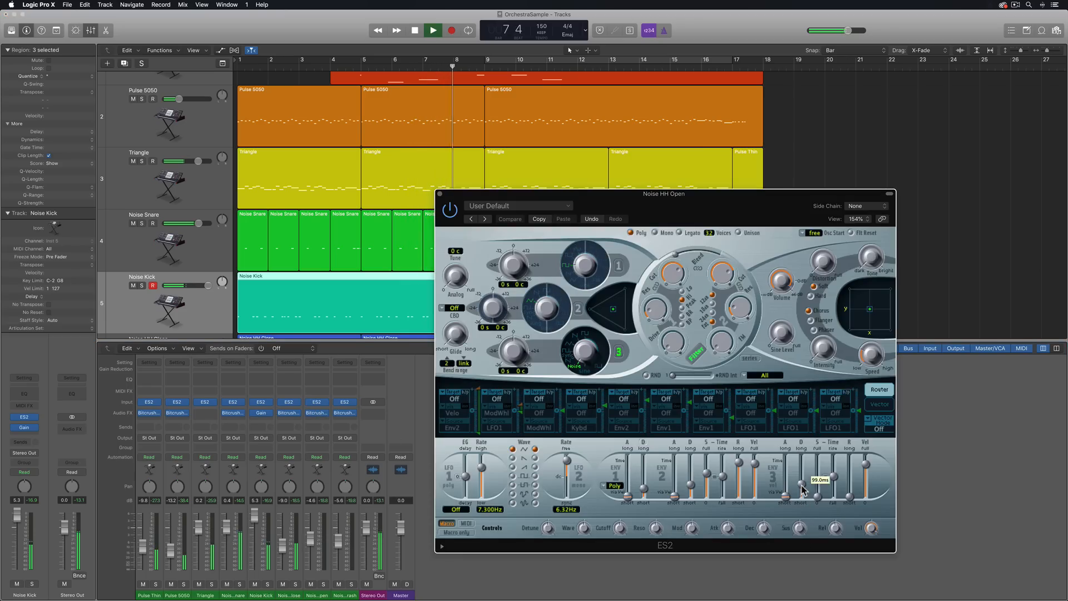
click(440, 194)
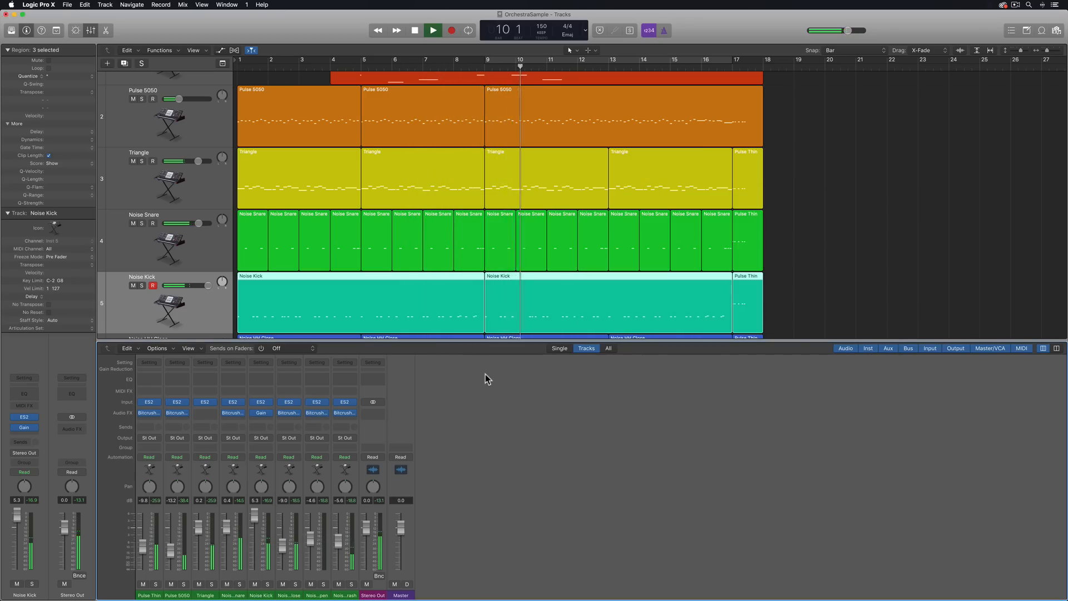
- Hide the mixer and listen to the arrangement through its final bar, returning the playhead to the beginning
key(x)
click(523, 471)
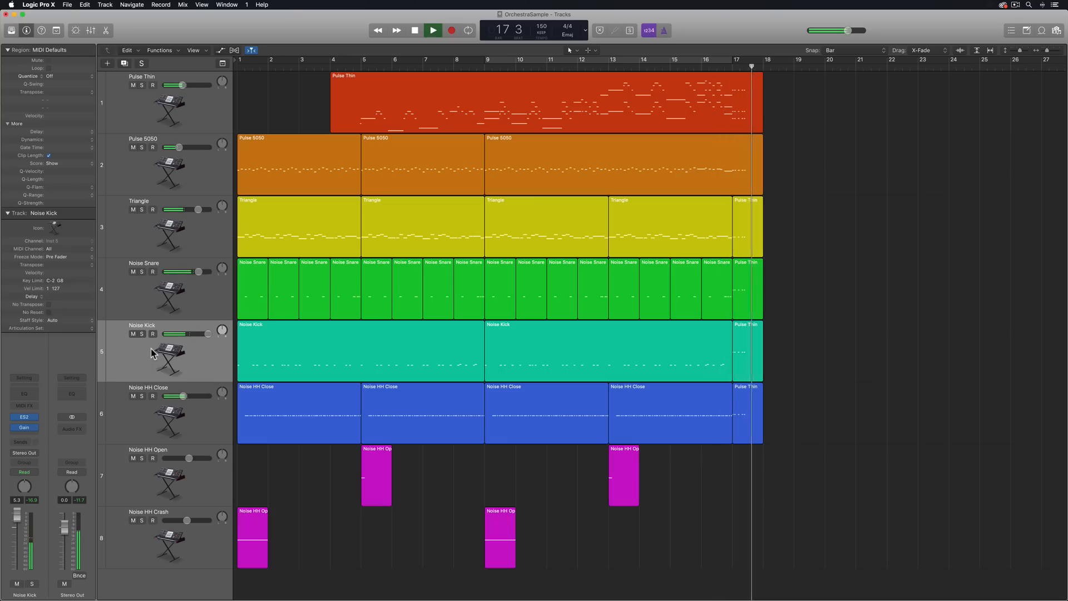
key(space)
key(Return)
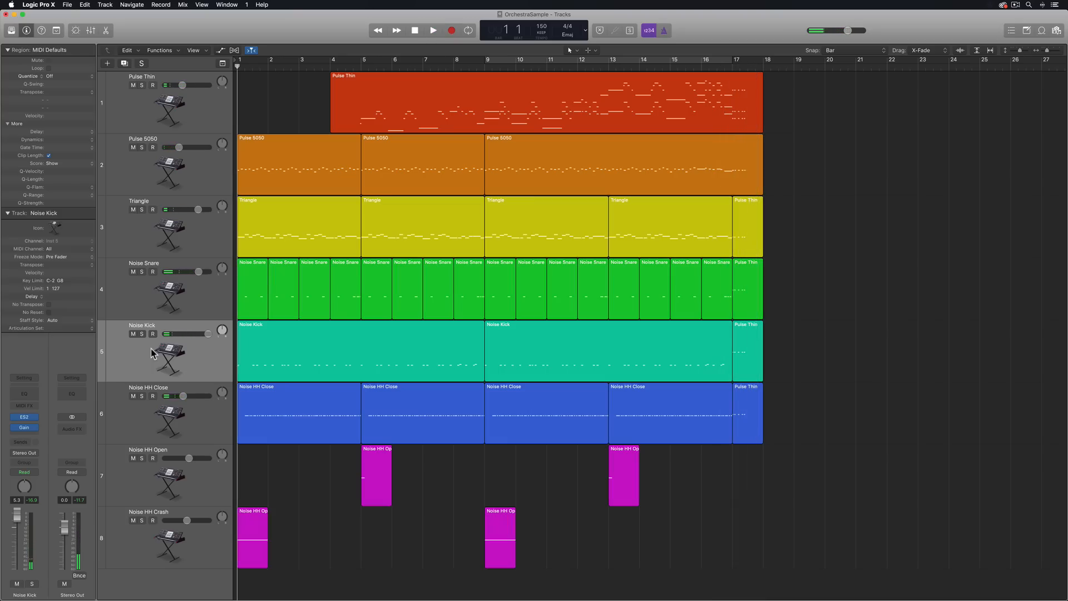